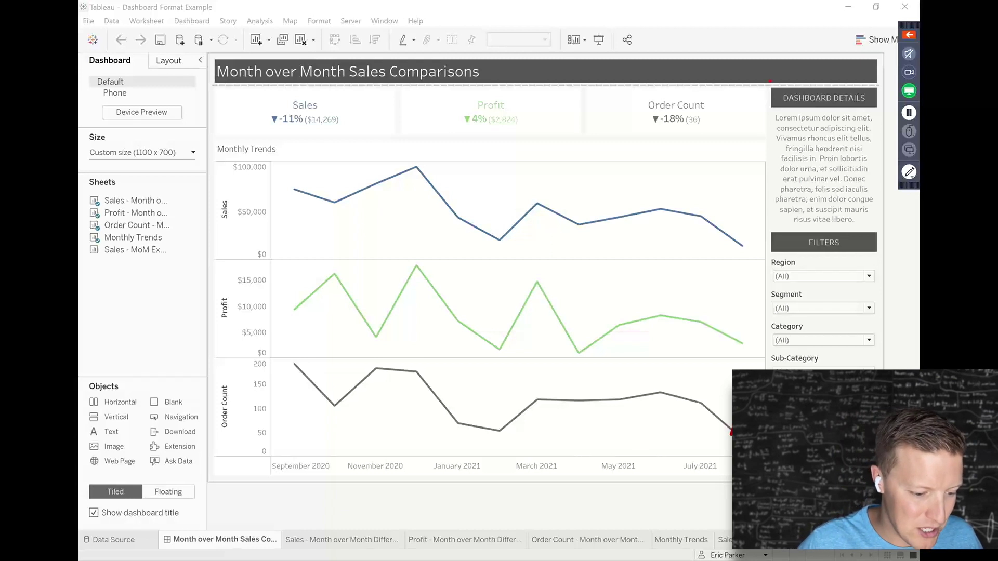
Step: Pen-annotate the filters panel, dark title bar, Sales/Profit/Order Count tiles and Monthly Trends, then clear the marks
{"action": "mouse_move", "coordinate": [769, 81]}
{"action": "left_mouse_down"}
{"action": "mouse_move", "coordinate": [862, 260]}
{"action": "mouse_move", "coordinate": [884, 380]}
{"action": "left_mouse_up"}
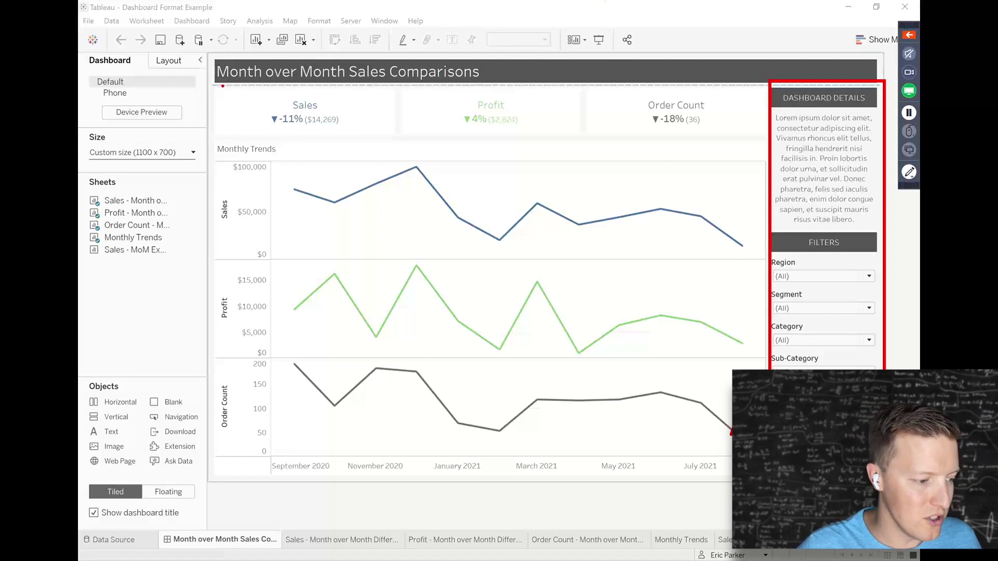
{"action": "left_click_drag", "start_coordinate": [222, 86], "coordinate": [182, 99]}
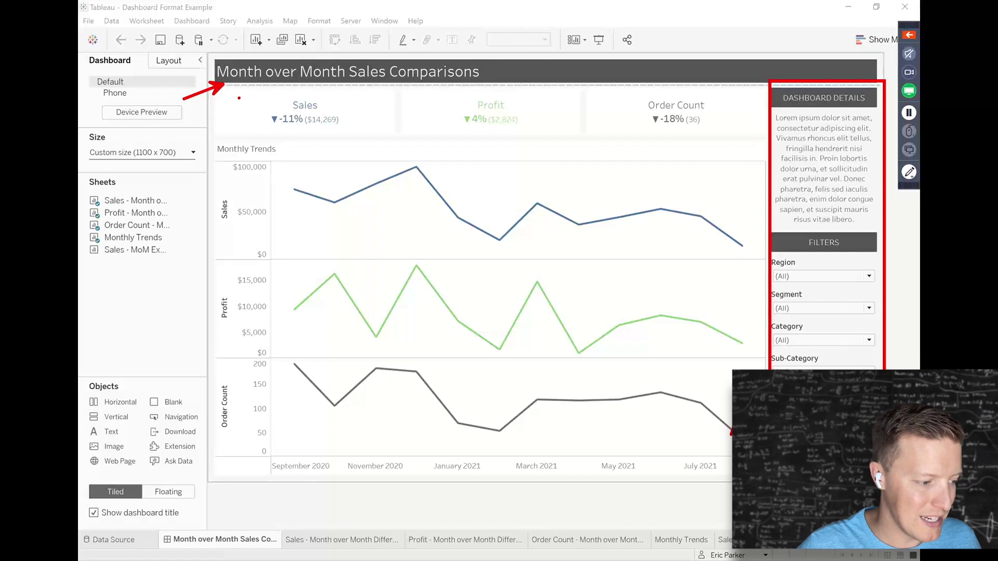
{"action": "mouse_move", "coordinate": [408, 81]}
{"action": "left_mouse_down"}
{"action": "mouse_move", "coordinate": [258, 80]}
{"action": "mouse_move", "coordinate": [230, 114]}
{"action": "mouse_move", "coordinate": [294, 140]}
{"action": "mouse_move", "coordinate": [494, 143]}
{"action": "mouse_move", "coordinate": [670, 144]}
{"action": "mouse_move", "coordinate": [756, 119]}
{"action": "mouse_move", "coordinate": [738, 91]}
{"action": "mouse_move", "coordinate": [383, 81]}
{"action": "left_mouse_up"}
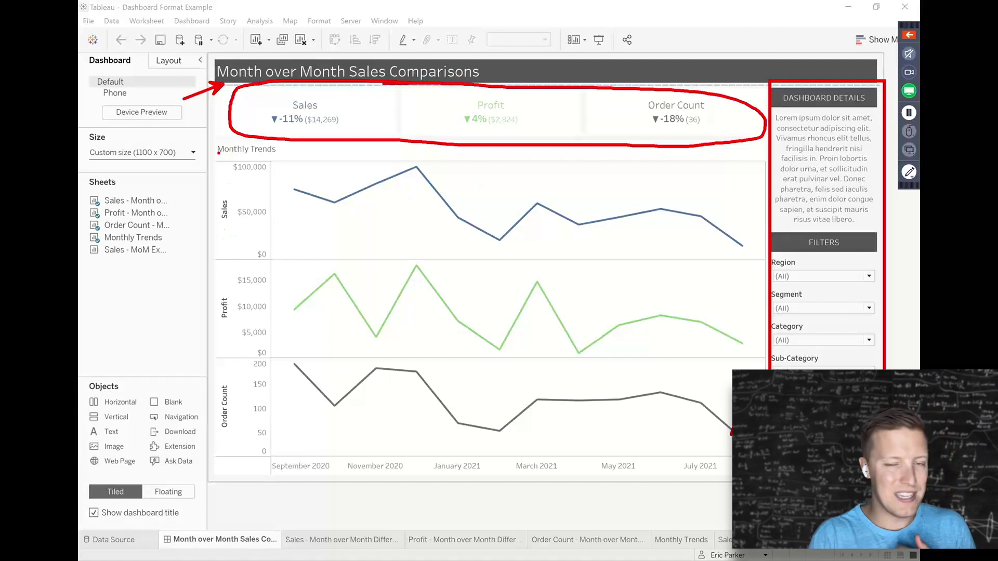
{"action": "left_click_drag", "start_coordinate": [200, 175], "coordinate": [218, 155]}
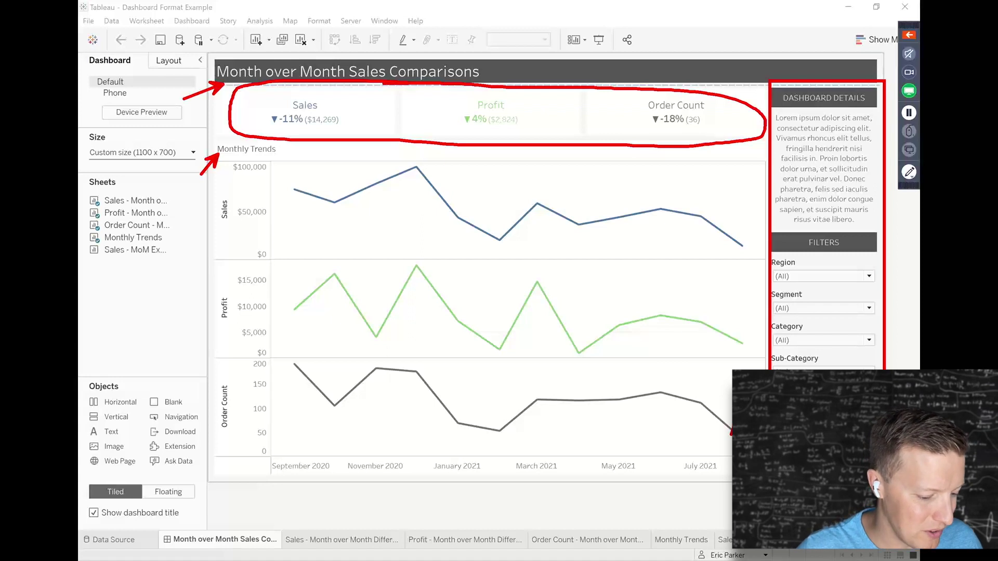
{"action": "key", "text": "Escape"}
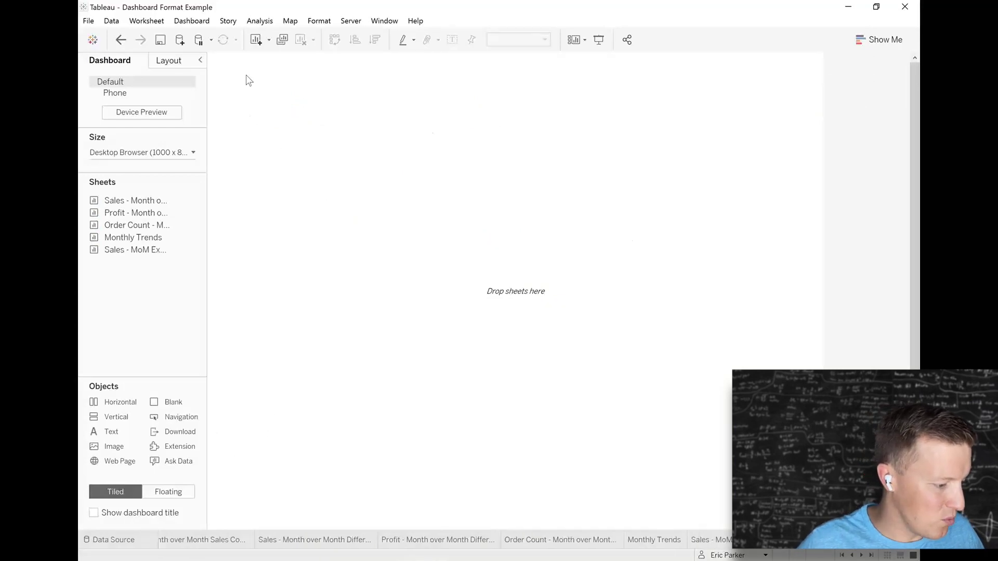
Step: Give the dashboard a fixed 1100 x 700 px size and turn on the dashboard title
{"action": "left_click", "coordinate": [154, 152]}
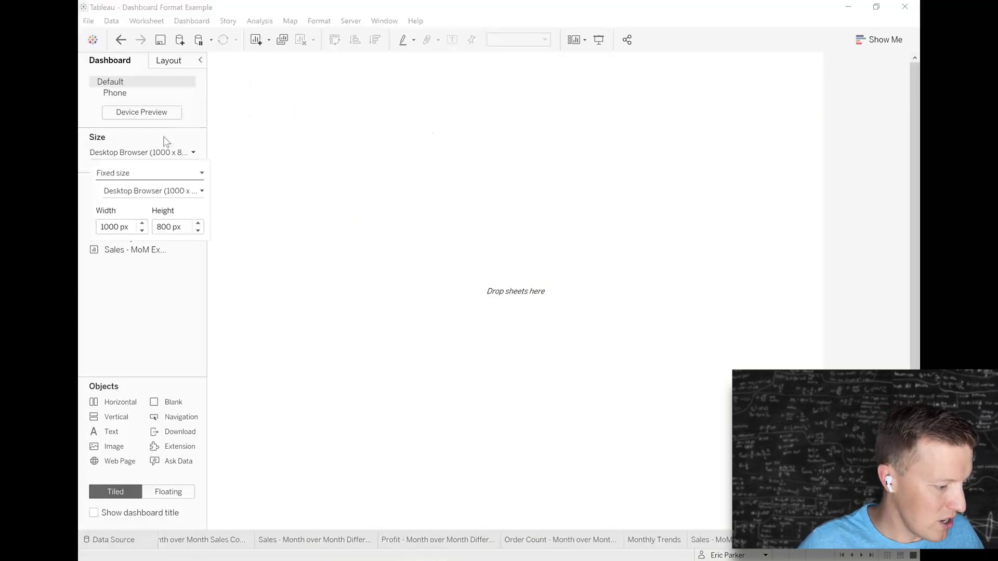
{"action": "left_click", "coordinate": [142, 223]}
{"action": "left_click", "coordinate": [198, 230]}
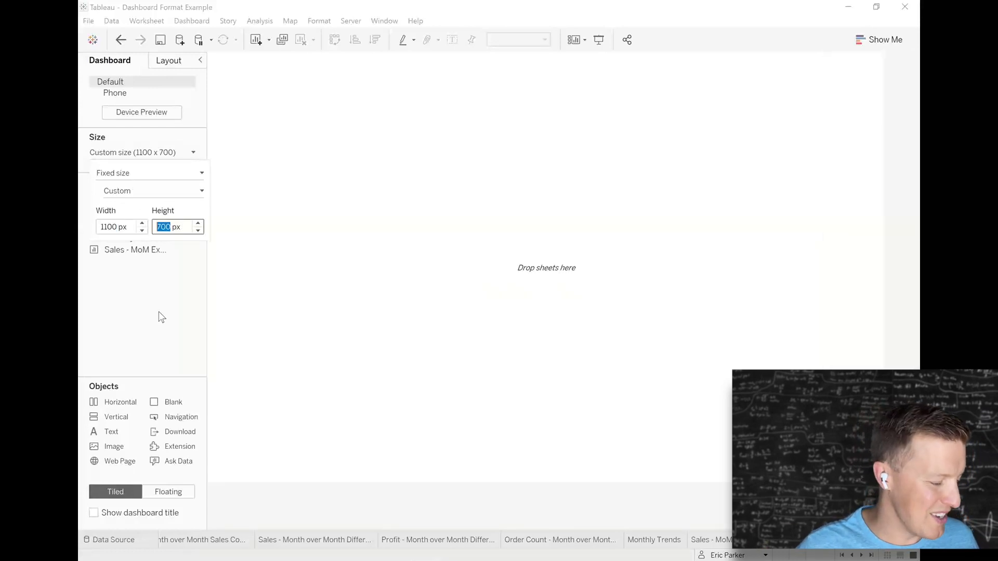
{"action": "left_click", "coordinate": [158, 311]}
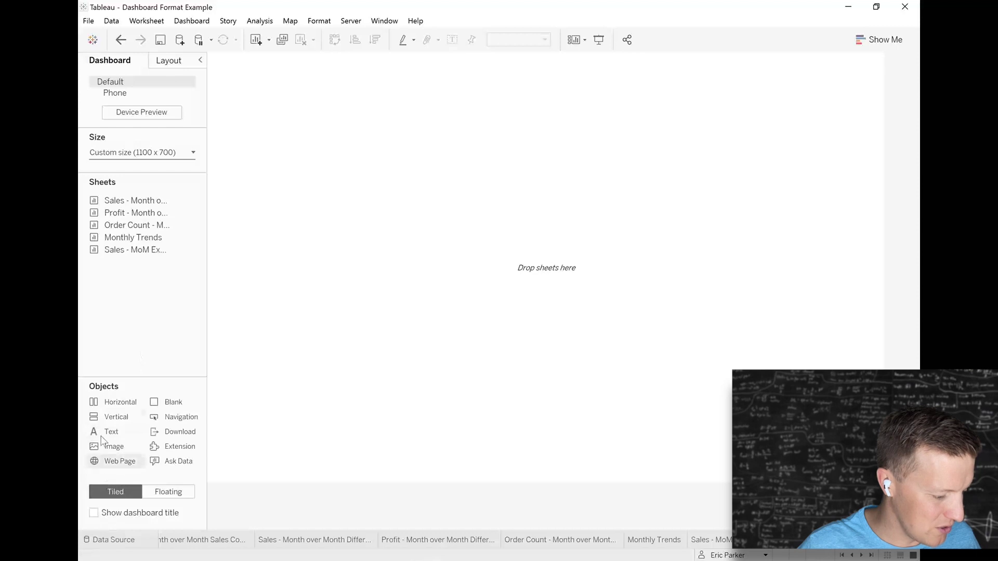
{"action": "left_click", "coordinate": [93, 513]}
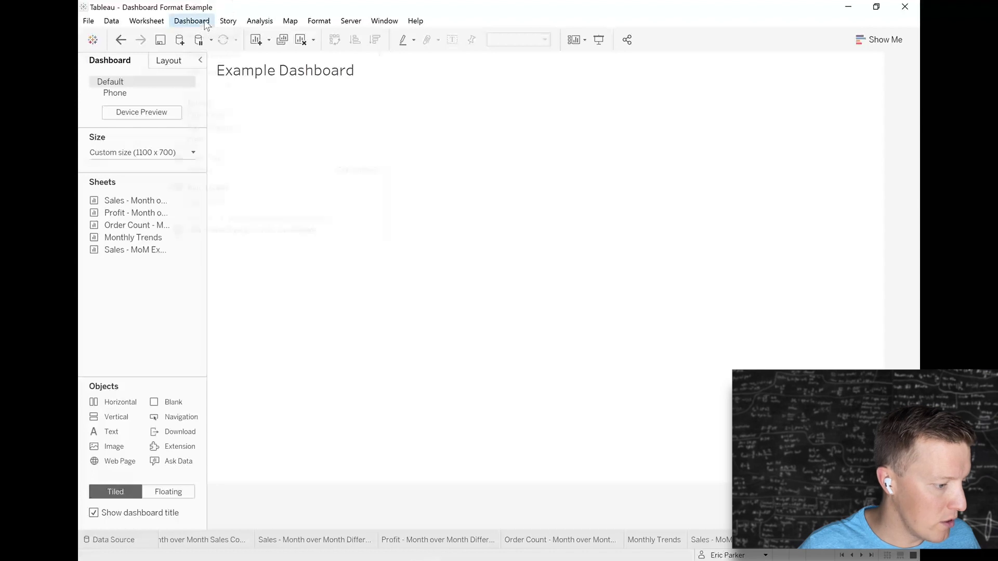
Step: In Format Dashboard, set the Dashboard Title font size to 16
{"action": "left_click", "coordinate": [205, 21]}
{"action": "left_click", "coordinate": [200, 102]}
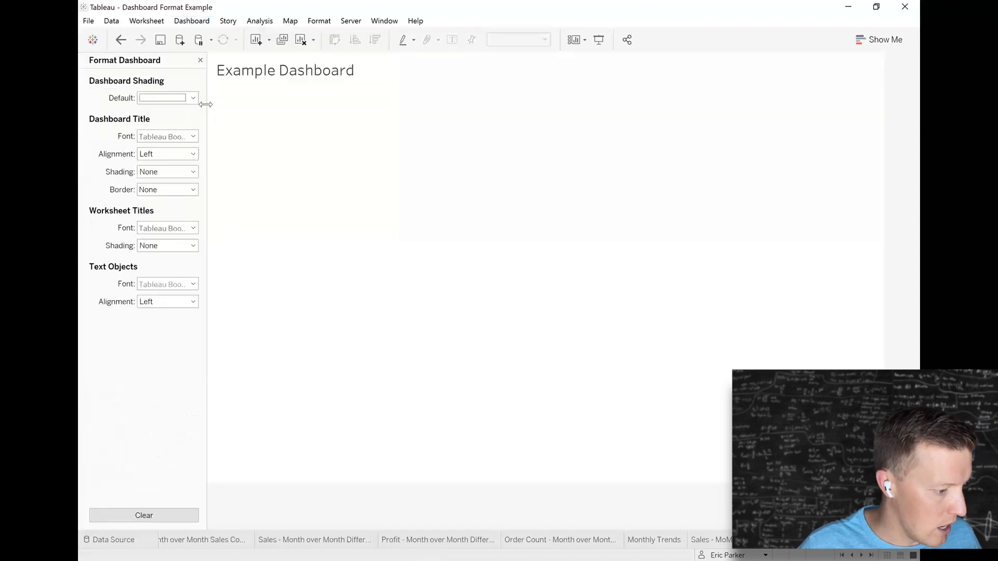
{"action": "left_click", "coordinate": [192, 137]}
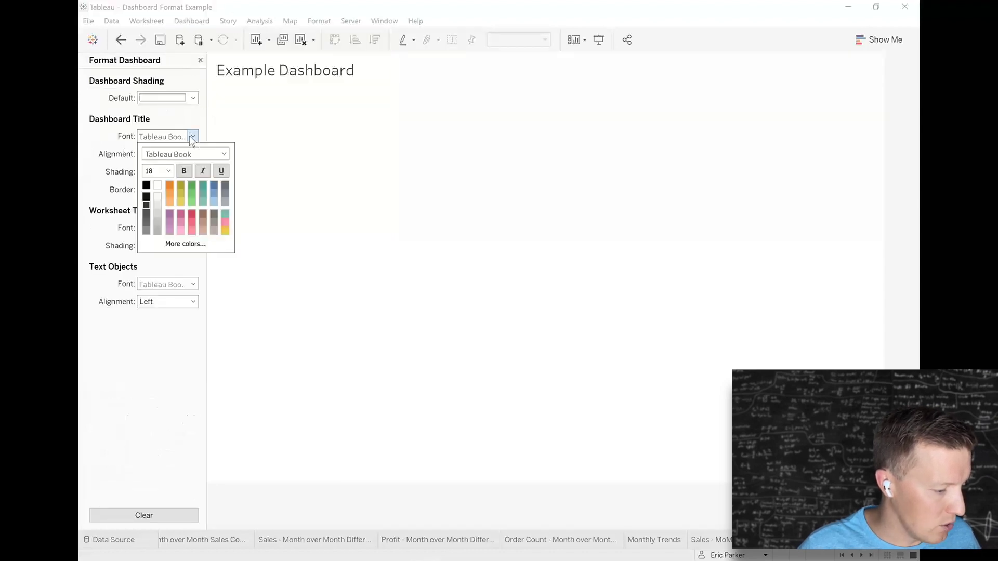
{"action": "left_click", "coordinate": [168, 172]}
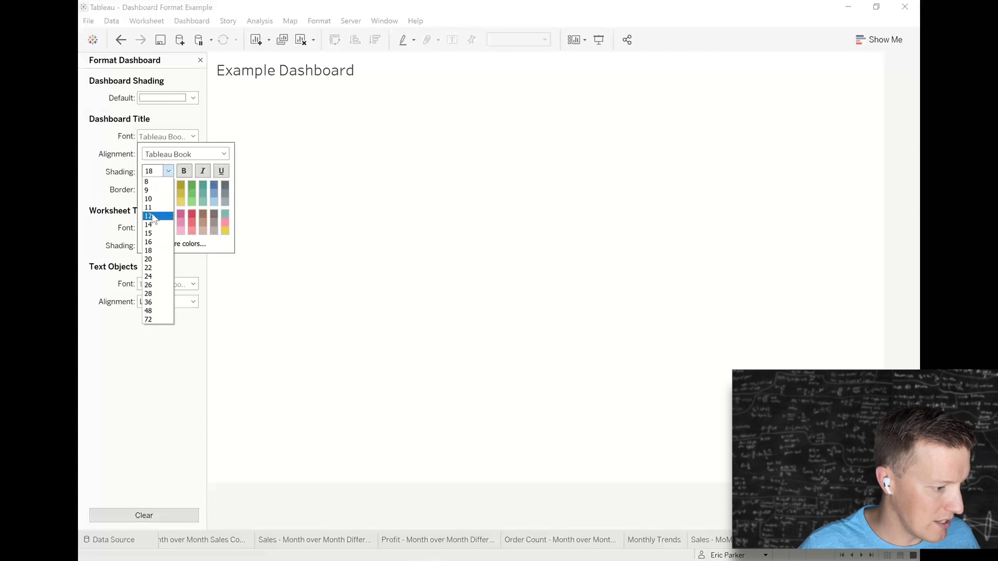
{"action": "left_click", "coordinate": [149, 242]}
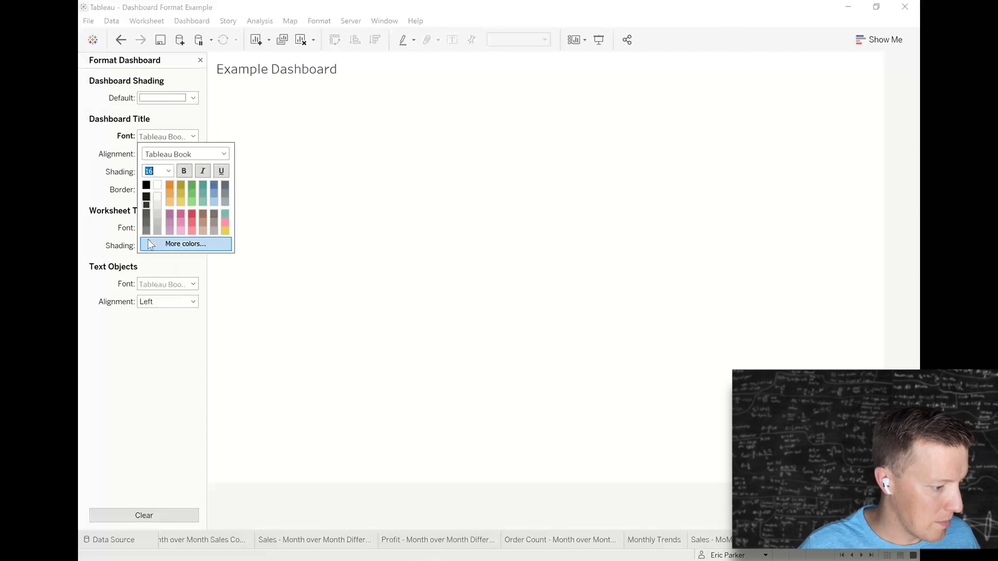
{"action": "left_click", "coordinate": [99, 182]}
Step: Reduce the Worksheet Titles font size, recheck the title font, and close the Format Dashboard pane
{"action": "left_click", "coordinate": [192, 228]}
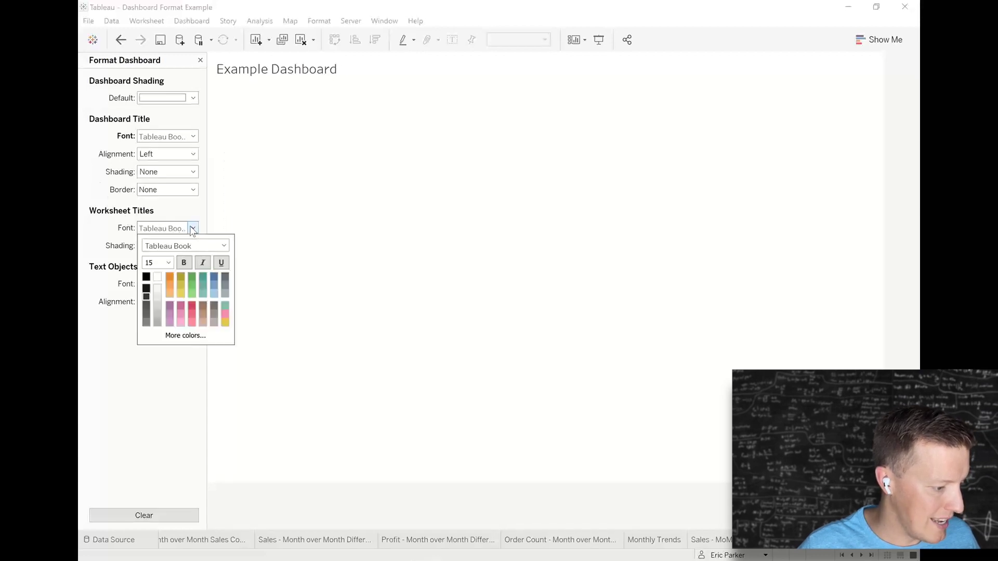
{"action": "left_click", "coordinate": [168, 263]}
{"action": "left_click", "coordinate": [161, 283]}
{"action": "left_click", "coordinate": [101, 176]}
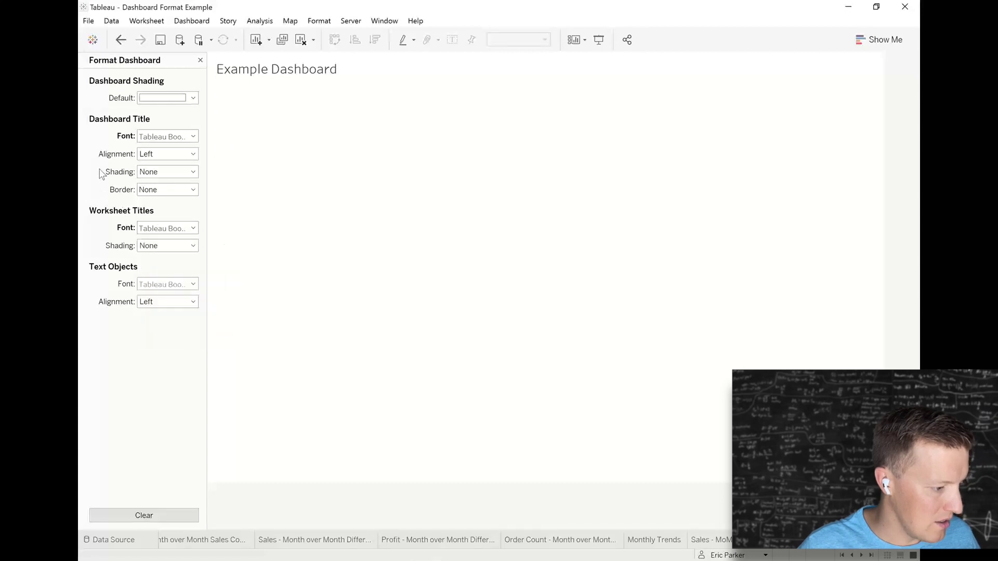
{"action": "left_click", "coordinate": [168, 137]}
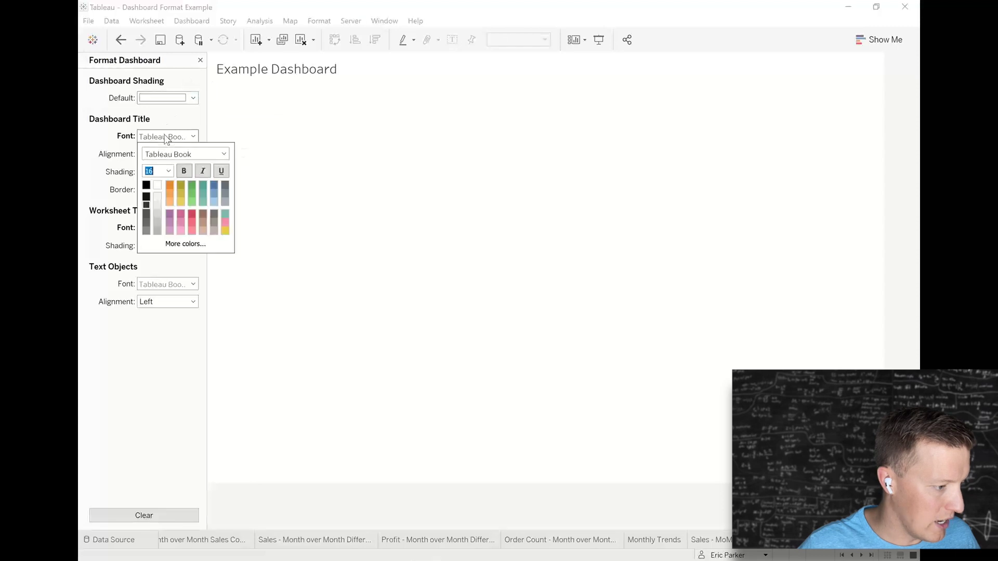
{"action": "left_click", "coordinate": [201, 61]}
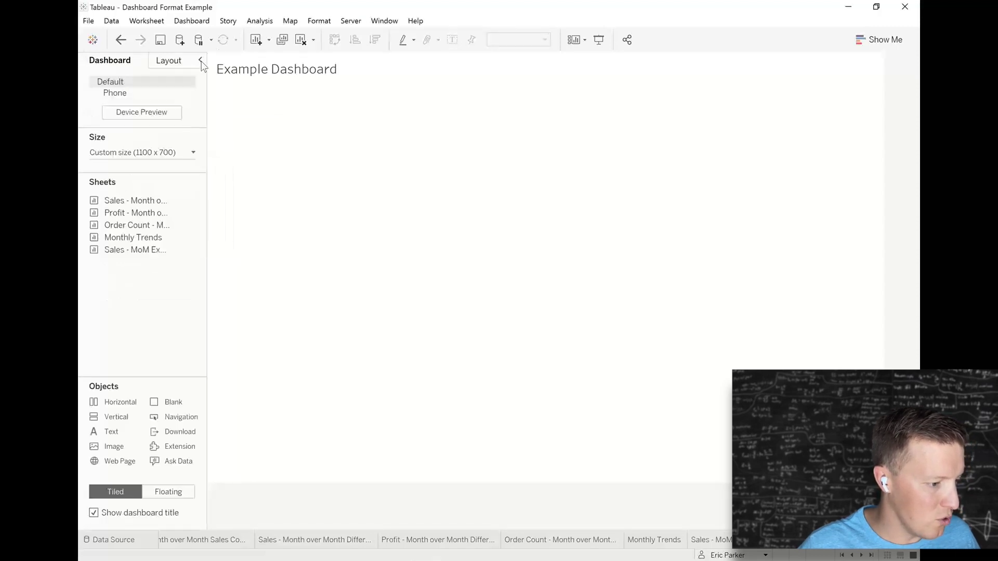
Step: Set the All fonts option in Format Workbook to Segoe UI
{"action": "left_click", "coordinate": [319, 20]}
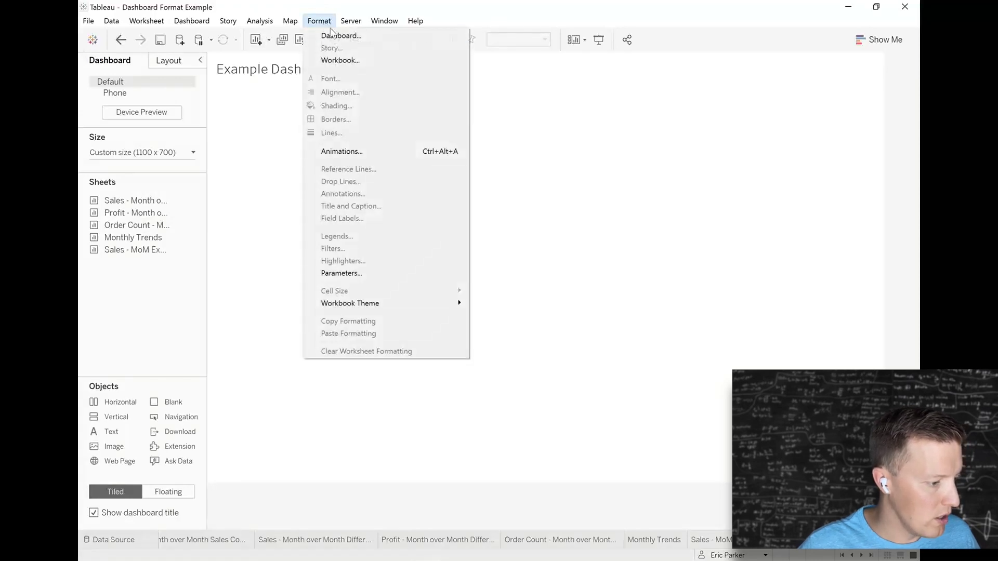
{"action": "left_click", "coordinate": [328, 60]}
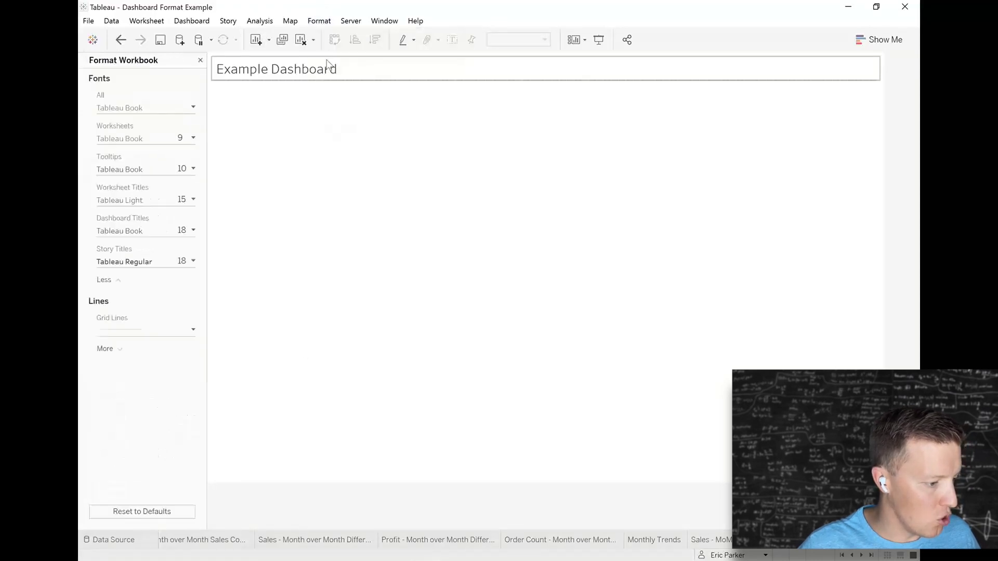
{"action": "left_click", "coordinate": [150, 111]}
{"action": "type", "text": "Segoe UI"}
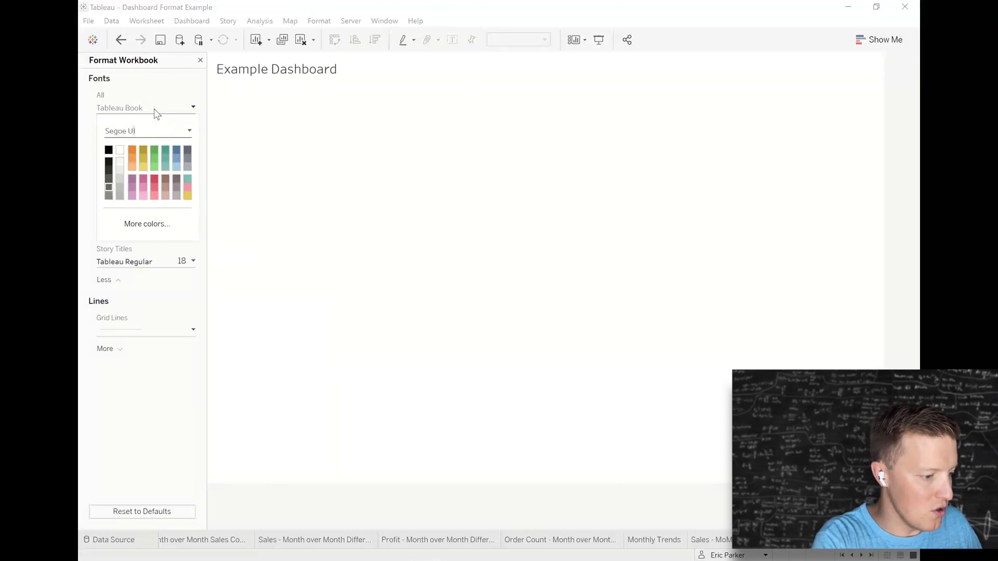
{"action": "key", "text": "Return"}
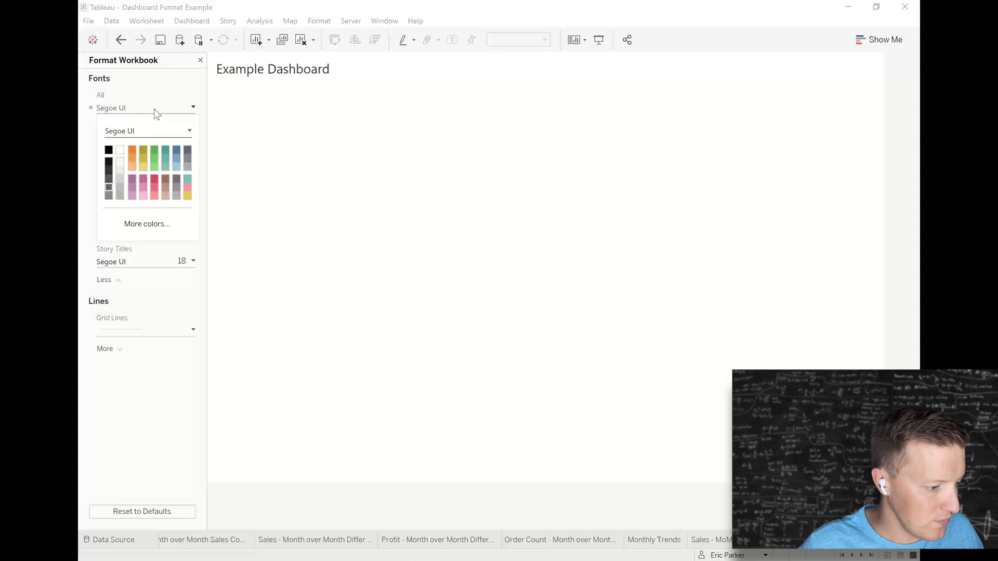
{"action": "left_click", "coordinate": [201, 61]}
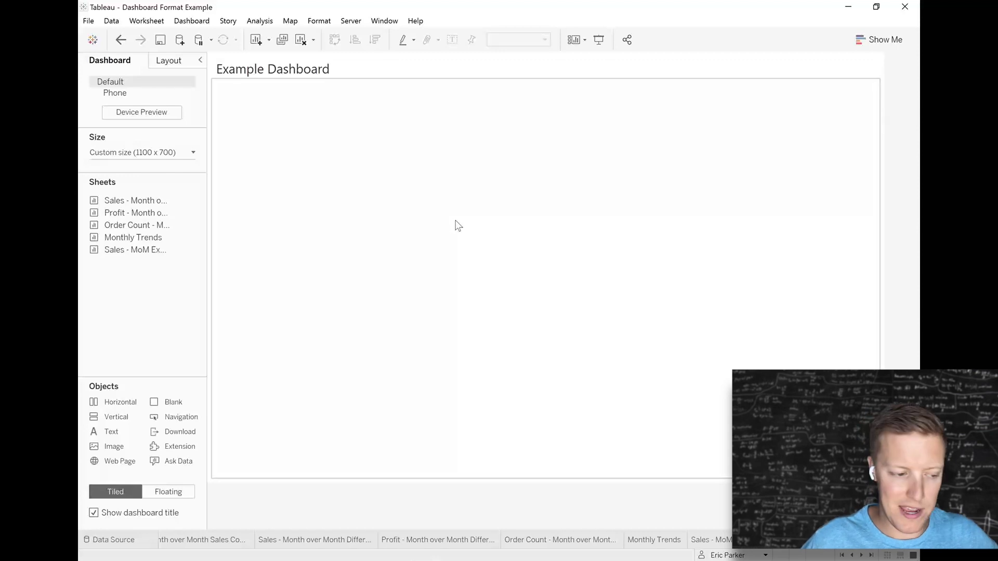
Step: Select the outermost dashboard container and give it a light grey background at 100% opacity
{"action": "left_click", "coordinate": [486, 203]}
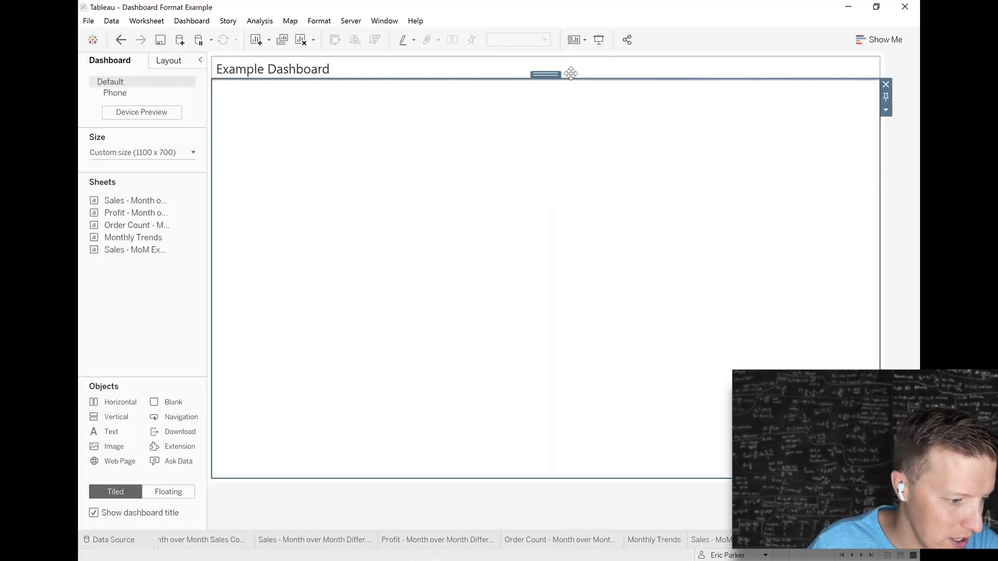
{"action": "double_click", "coordinate": [546, 76]}
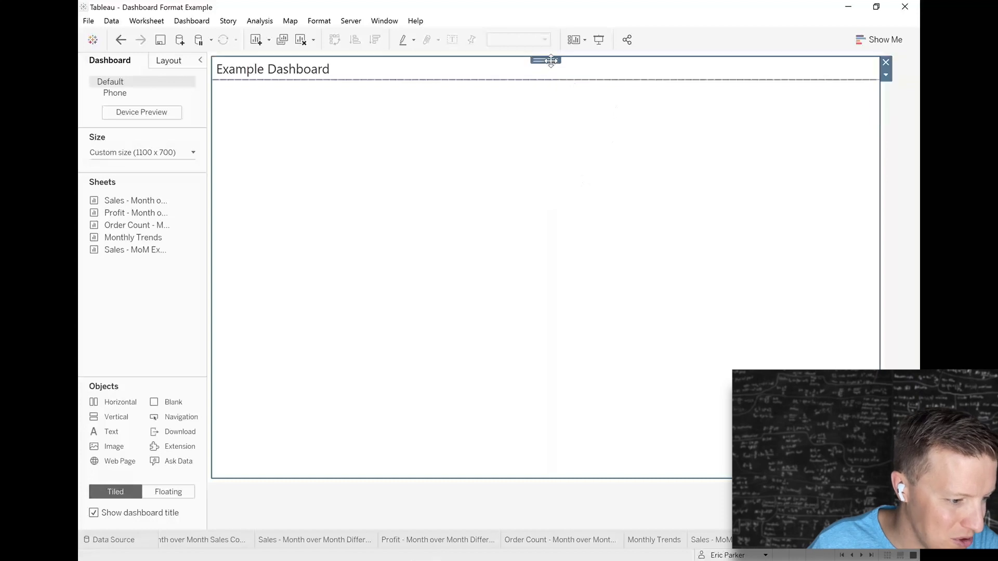
{"action": "double_click", "coordinate": [551, 61]}
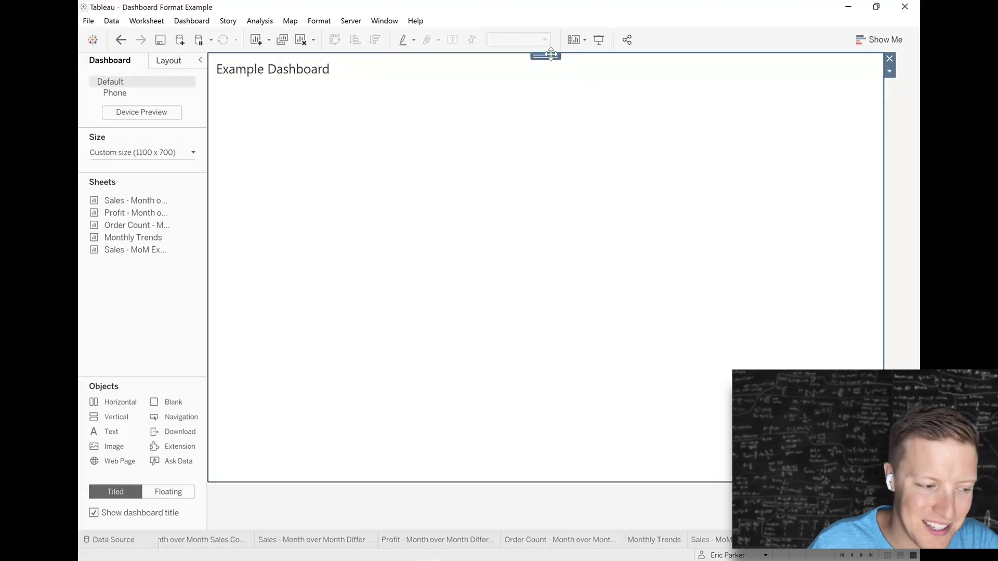
{"action": "left_click", "coordinate": [501, 73]}
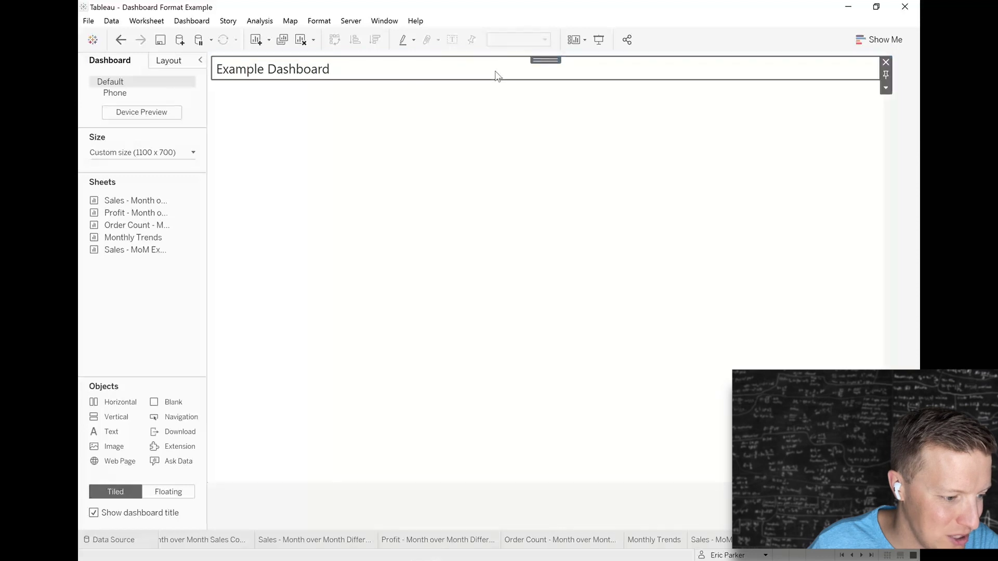
{"action": "double_click", "coordinate": [547, 60]}
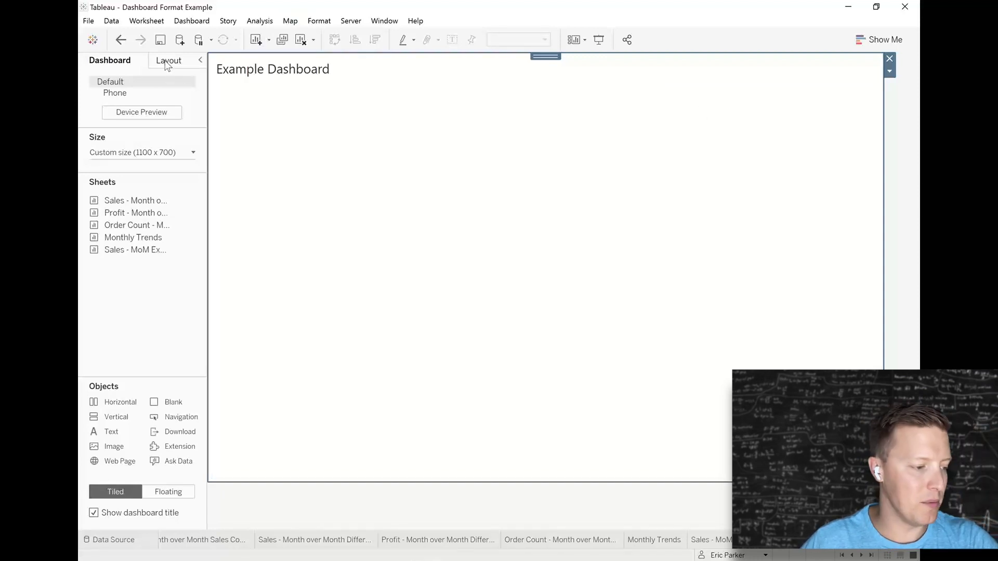
{"action": "left_click", "coordinate": [166, 62]}
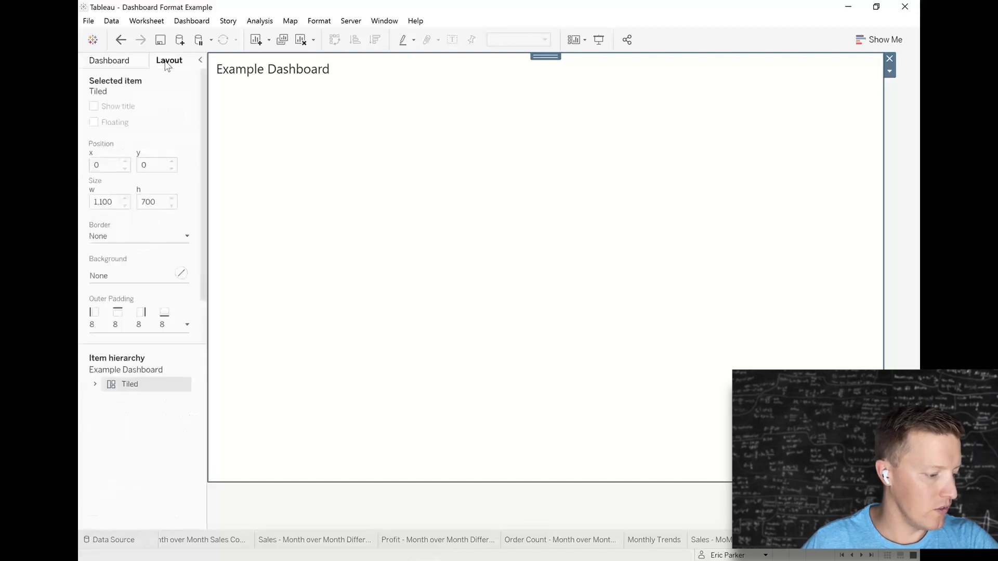
{"action": "left_click", "coordinate": [110, 278]}
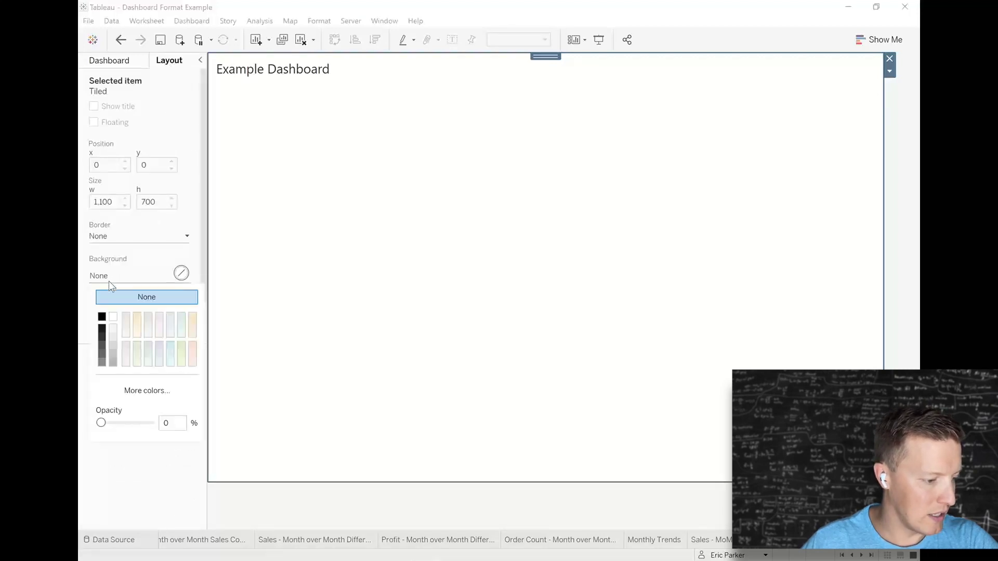
{"action": "left_click", "coordinate": [113, 331]}
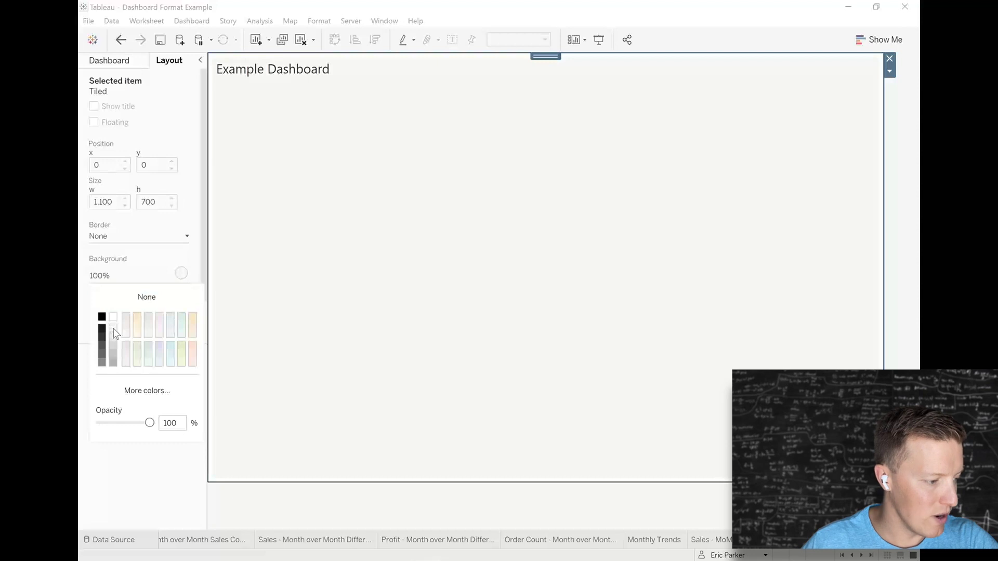
{"action": "left_click", "coordinate": [115, 62]}
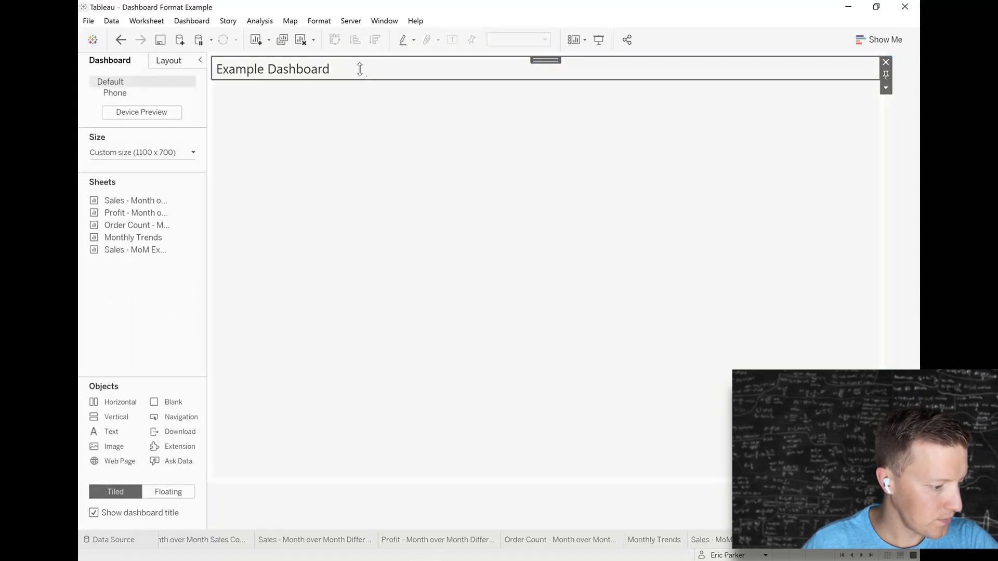
Step: Set the dashboard title's Layout background to dark grey
{"action": "left_click", "coordinate": [152, 156]}
{"action": "left_click", "coordinate": [152, 155]}
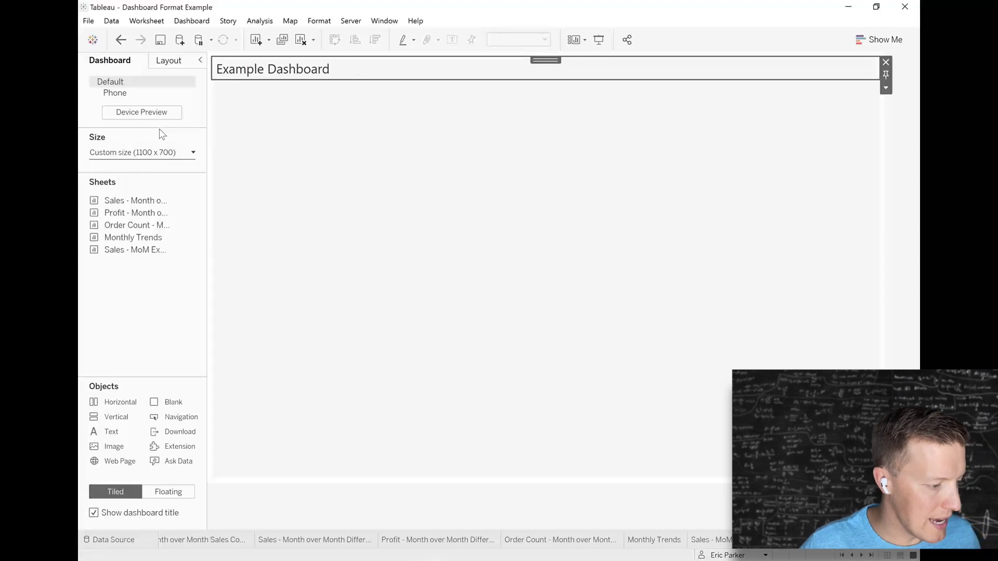
{"action": "left_click", "coordinate": [170, 61]}
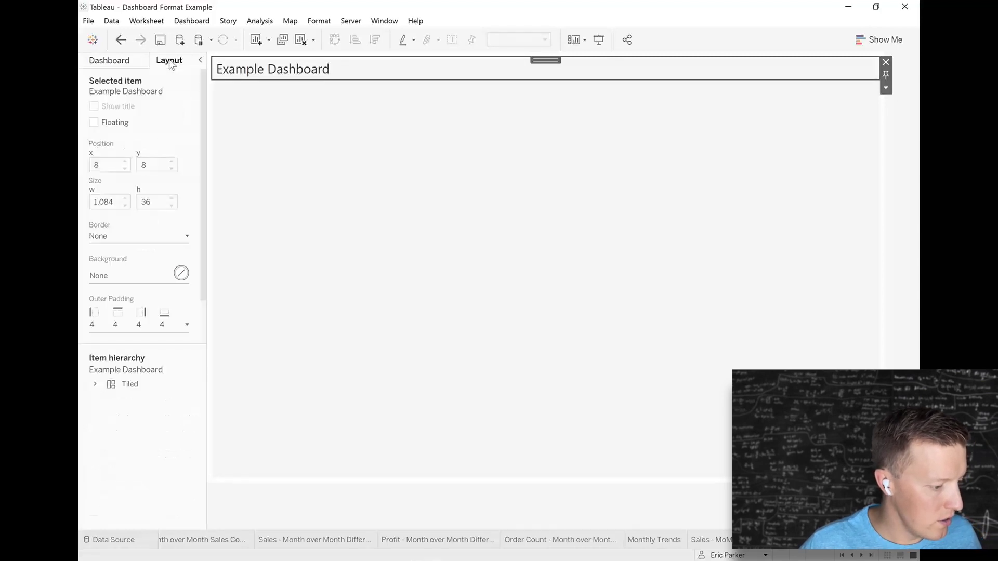
{"action": "left_click", "coordinate": [110, 277]}
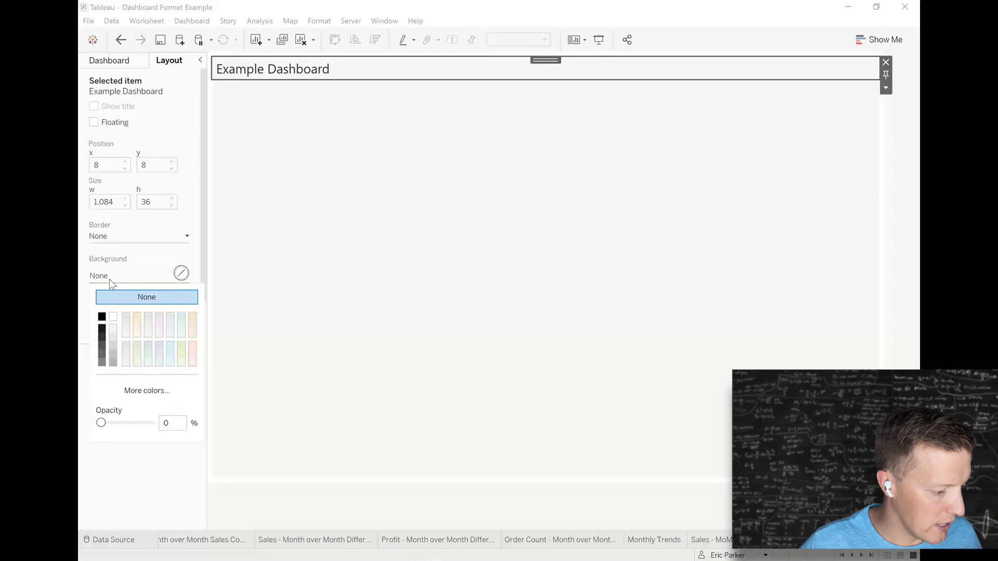
{"action": "left_click", "coordinate": [101, 344]}
Step: Make the Example Dashboard title text white in Edit Title
{"action": "left_click", "coordinate": [291, 67]}
{"action": "double_click", "coordinate": [291, 68]}
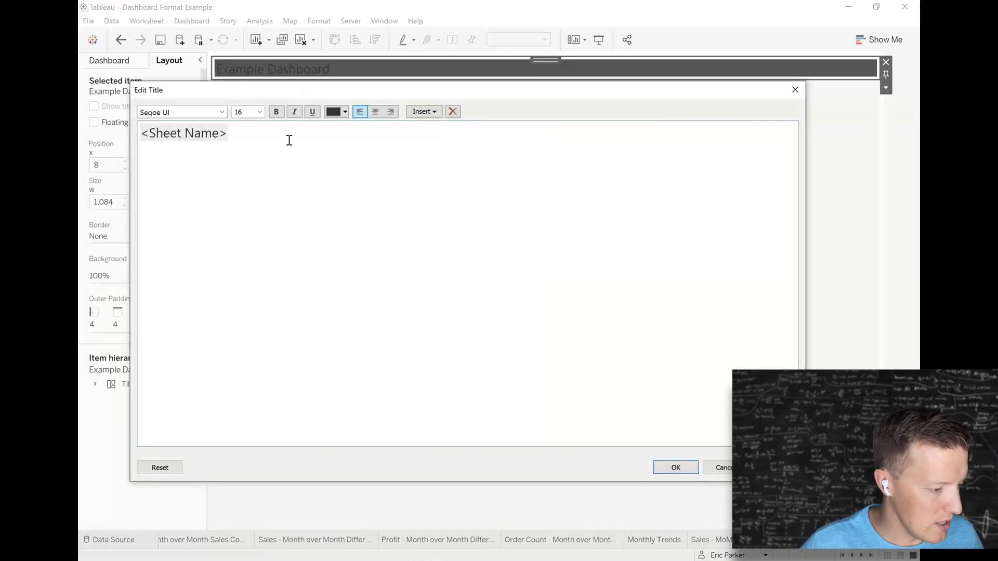
{"action": "triple_click", "coordinate": [176, 122]}
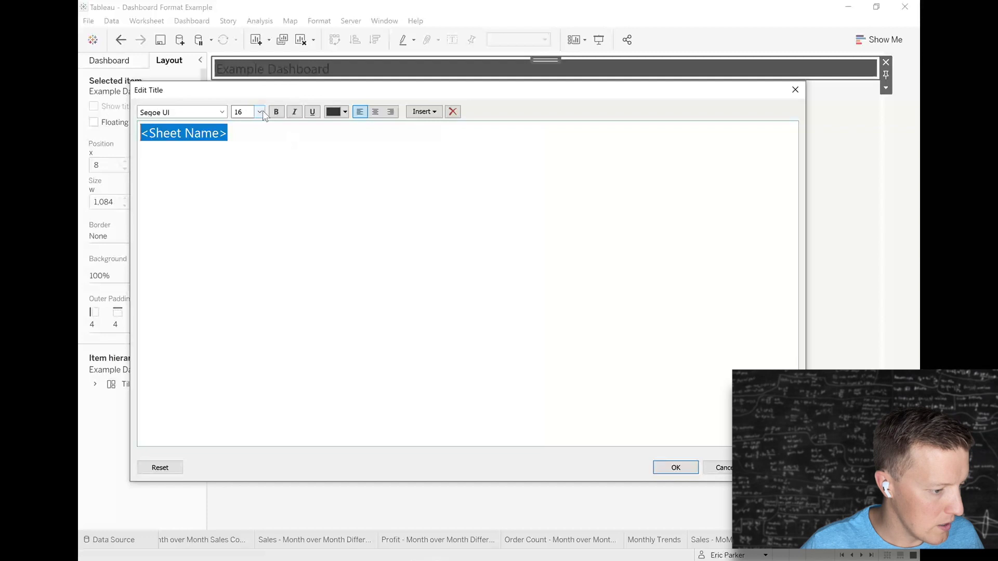
{"action": "left_click", "coordinate": [342, 114]}
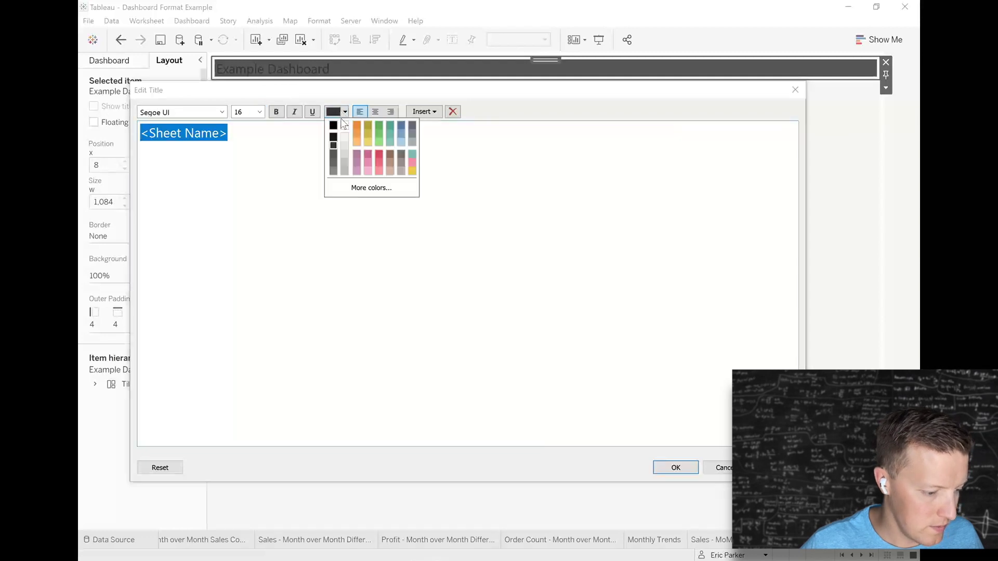
{"action": "left_click", "coordinate": [343, 127]}
{"action": "left_click", "coordinate": [675, 468]}
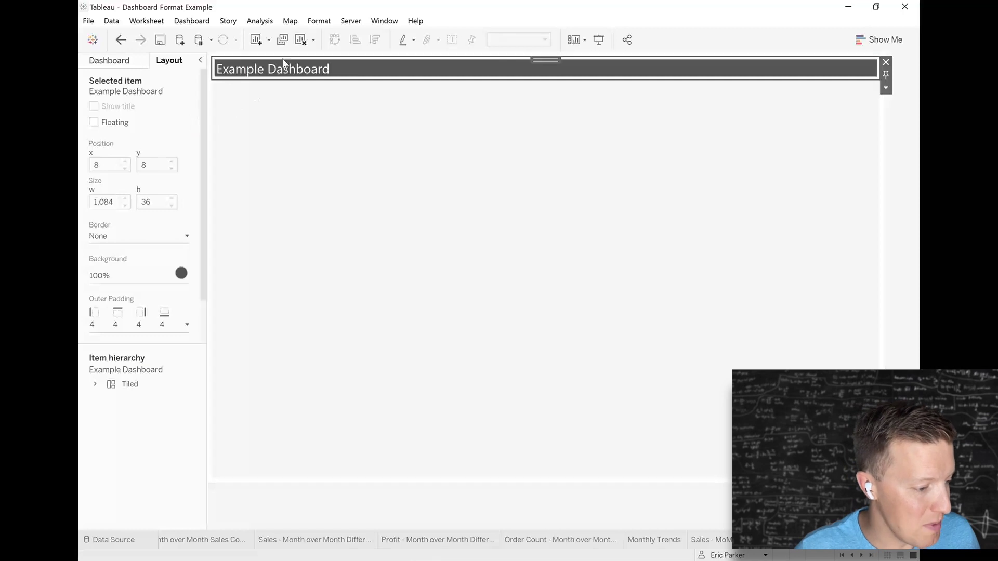
Step: Drag the title bar's bottom edge down to enlarge its height to 47
{"action": "left_click_drag", "start_coordinate": [354, 79], "coordinate": [358, 85]}
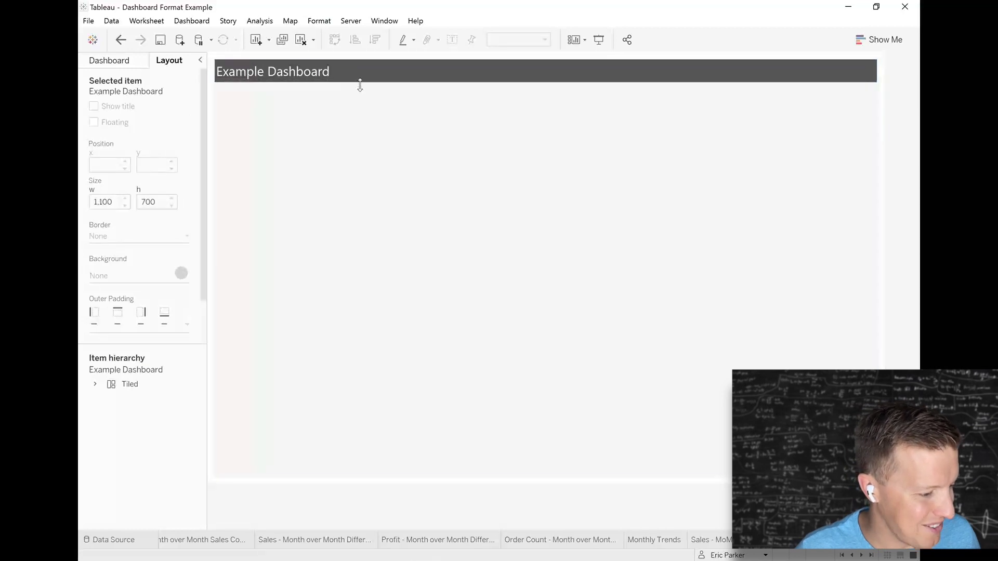
{"action": "left_click", "coordinate": [358, 86]}
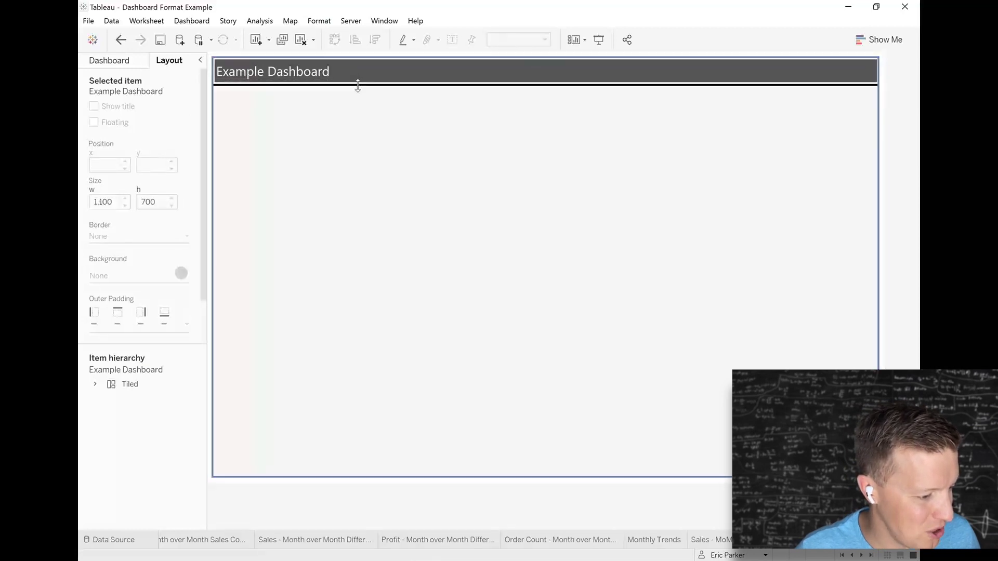
{"action": "left_click", "coordinate": [359, 79]}
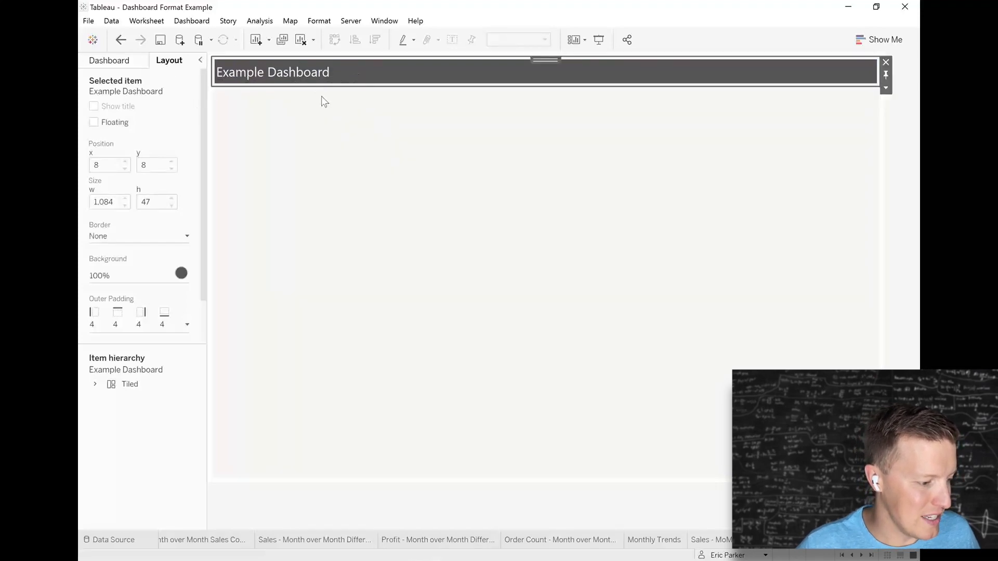
{"action": "left_click", "coordinate": [142, 207]}
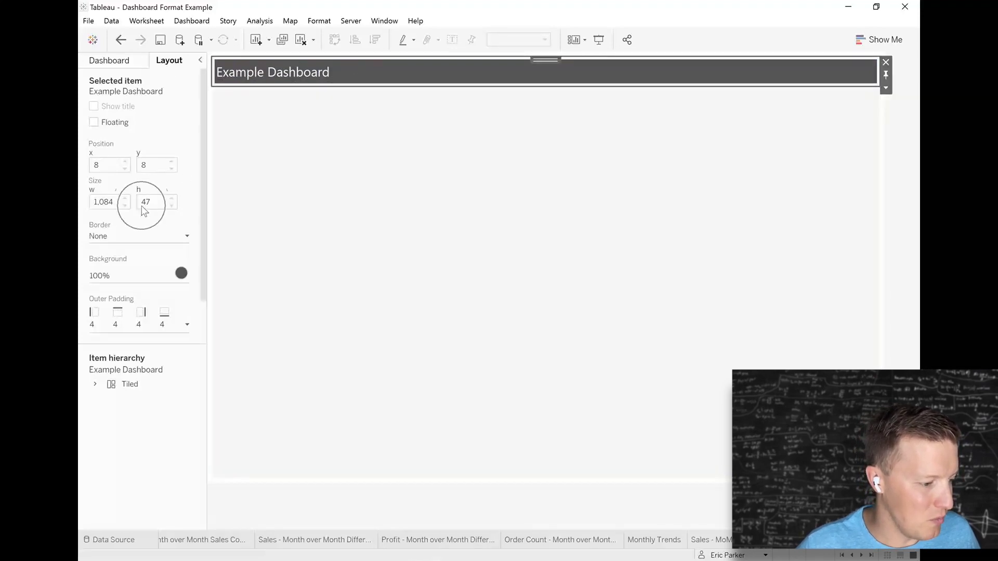
Step: Add a Horizontal container below the title and drop the Sales and Profit sheets into it
{"action": "left_click", "coordinate": [107, 61]}
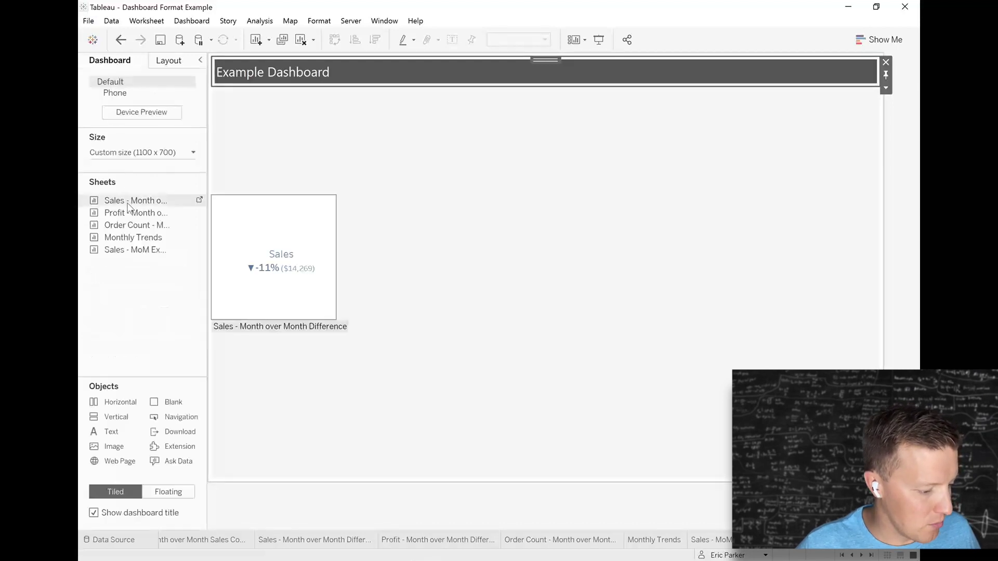
{"action": "left_click_drag", "start_coordinate": [113, 408], "coordinate": [524, 215]}
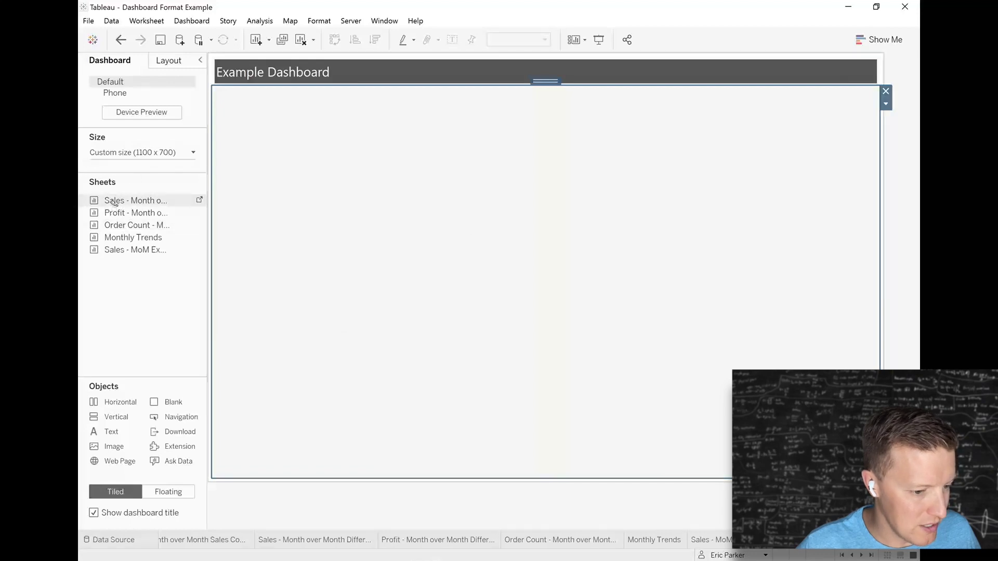
{"action": "left_click_drag", "start_coordinate": [112, 202], "coordinate": [371, 269]}
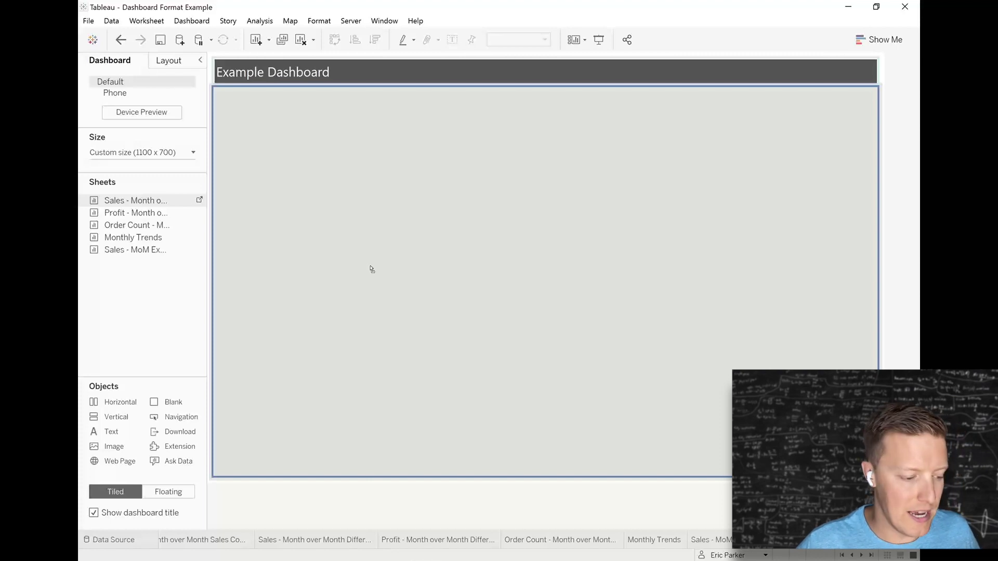
{"action": "left_click_drag", "start_coordinate": [417, 438], "coordinate": [434, 476]}
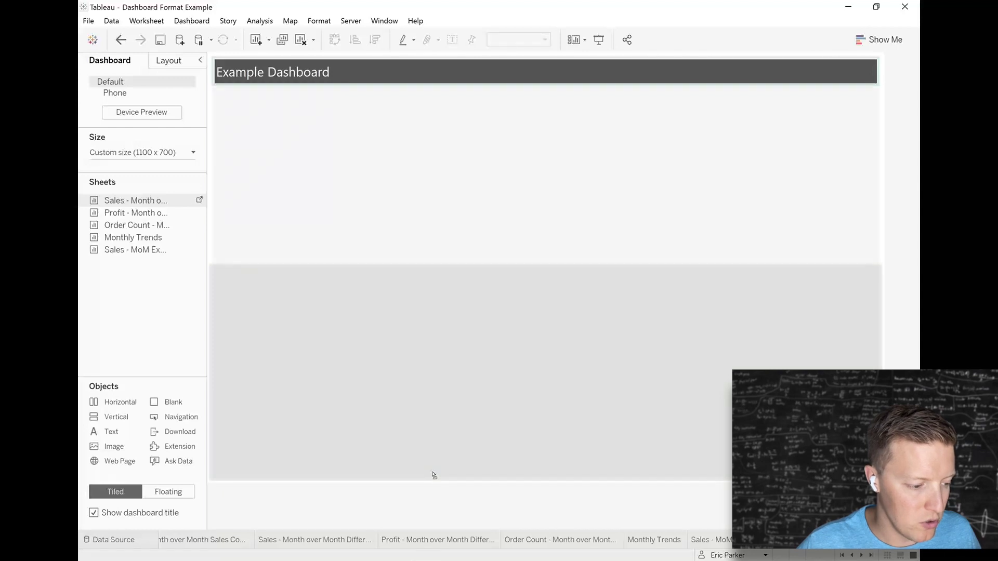
{"action": "left_click_drag", "start_coordinate": [436, 454], "coordinate": [436, 274]}
{"action": "left_click_drag", "start_coordinate": [135, 212], "coordinate": [660, 226]}
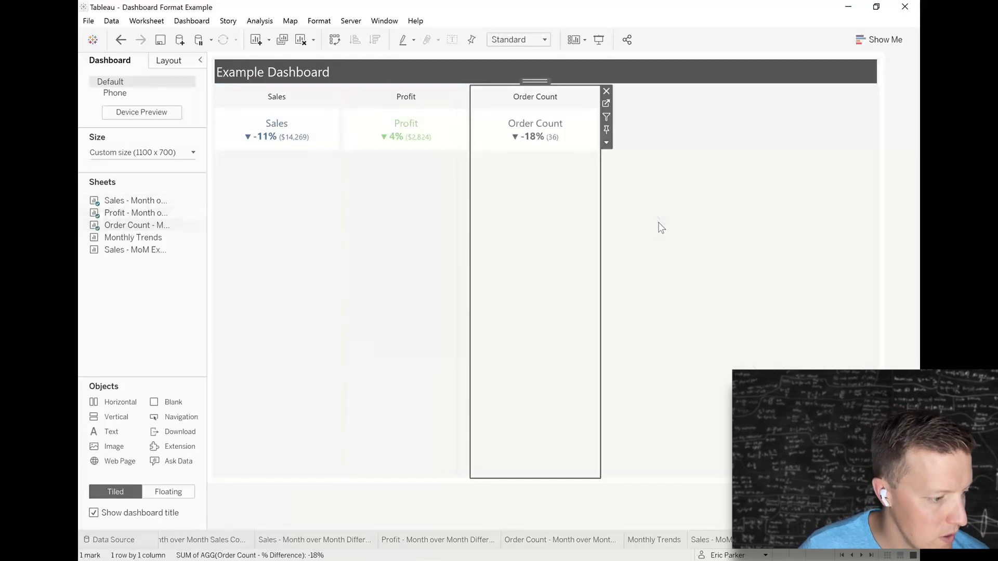
Step: Hide the titles of the Sales, Profit and Order Count tiles
{"action": "left_click", "coordinate": [282, 101]}
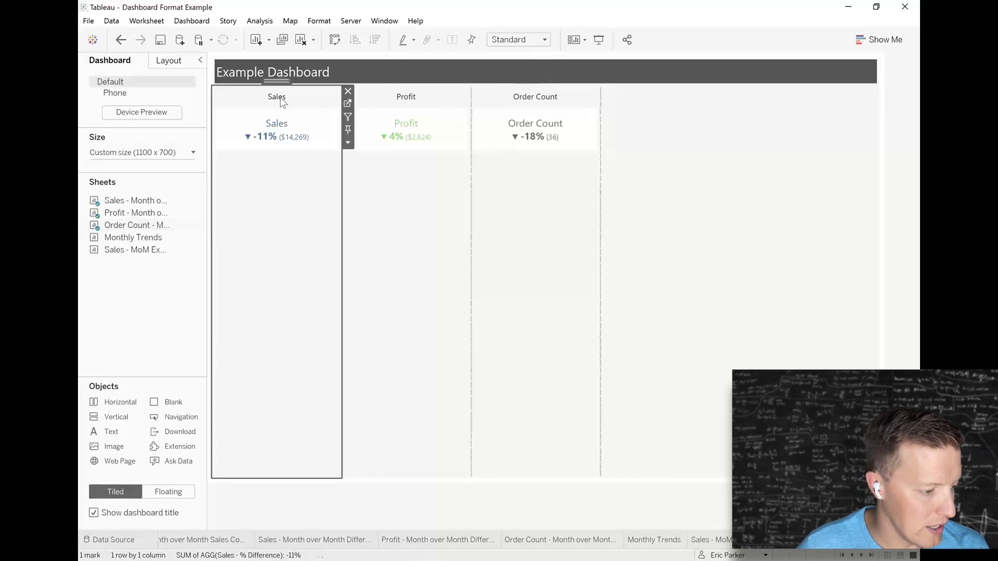
{"action": "right_click", "coordinate": [279, 99]}
{"action": "left_click", "coordinate": [302, 128]}
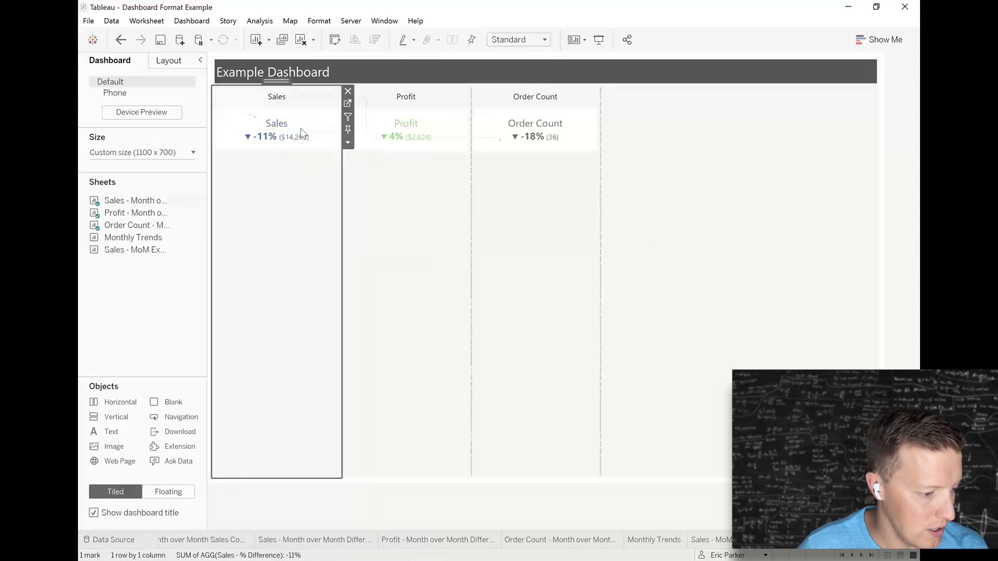
{"action": "right_click", "coordinate": [407, 98]}
{"action": "left_click", "coordinate": [434, 127]}
{"action": "left_click", "coordinate": [551, 102]}
{"action": "right_click", "coordinate": [551, 102]}
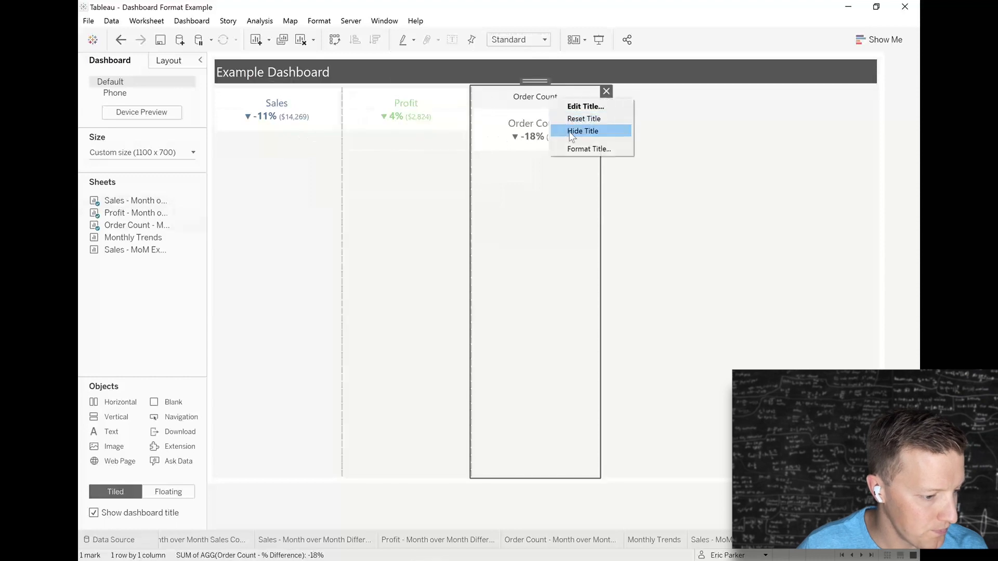
{"action": "left_click", "coordinate": [581, 130]}
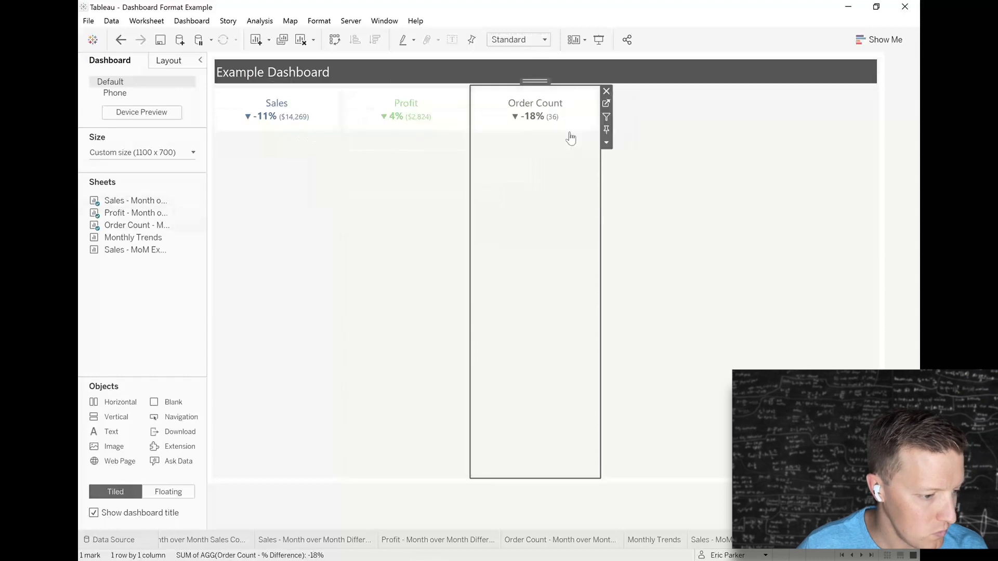
Step: Distribute the tile container's contents evenly so all three tiles share equal widths
{"action": "double_click", "coordinate": [532, 81]}
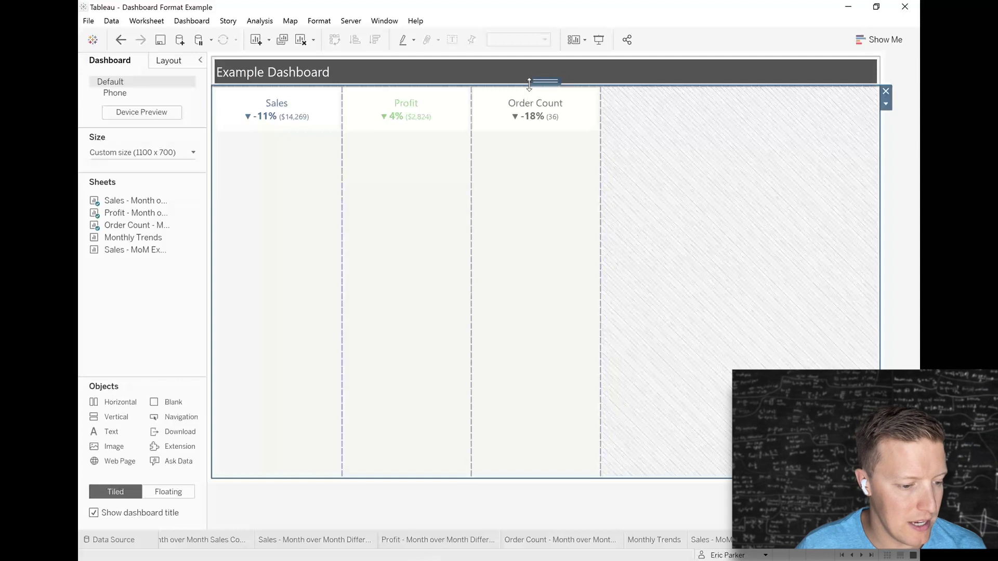
{"action": "left_click", "coordinate": [885, 104]}
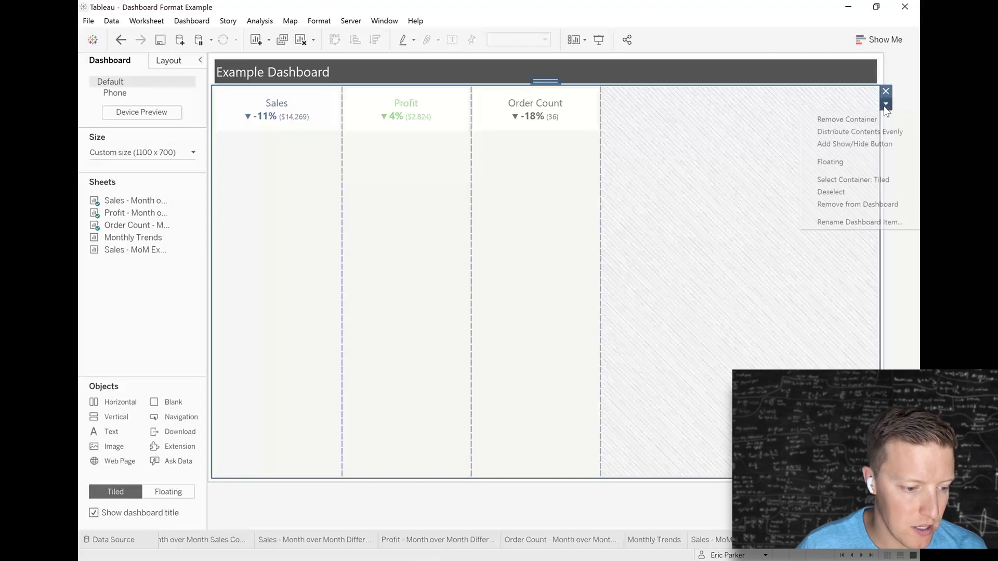
{"action": "left_click", "coordinate": [871, 133]}
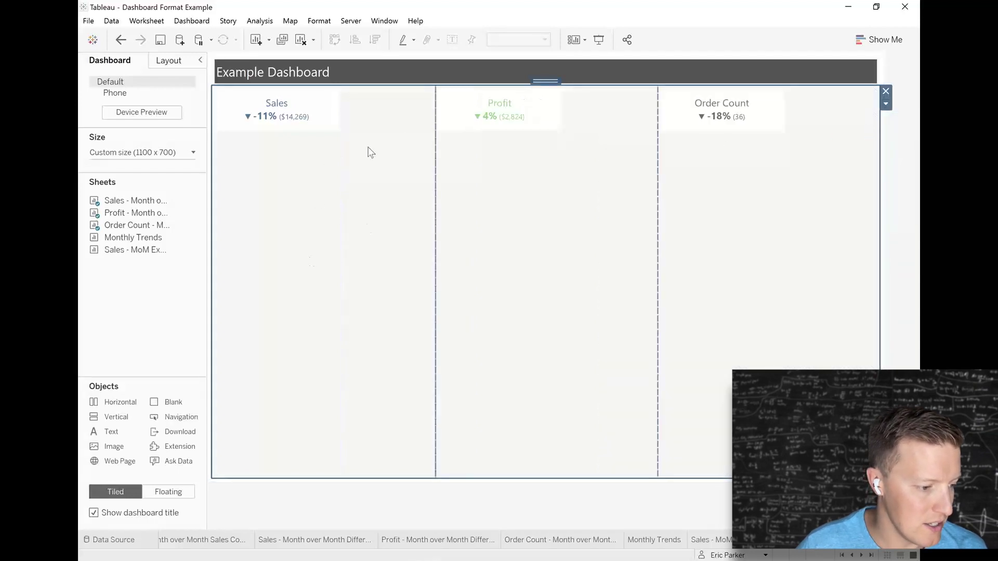
Step: Set the Sales, Profit and Order Count sheets to fit Entire View
{"action": "left_click", "coordinate": [389, 148]}
{"action": "left_click", "coordinate": [518, 41]}
{"action": "left_click", "coordinate": [509, 83]}
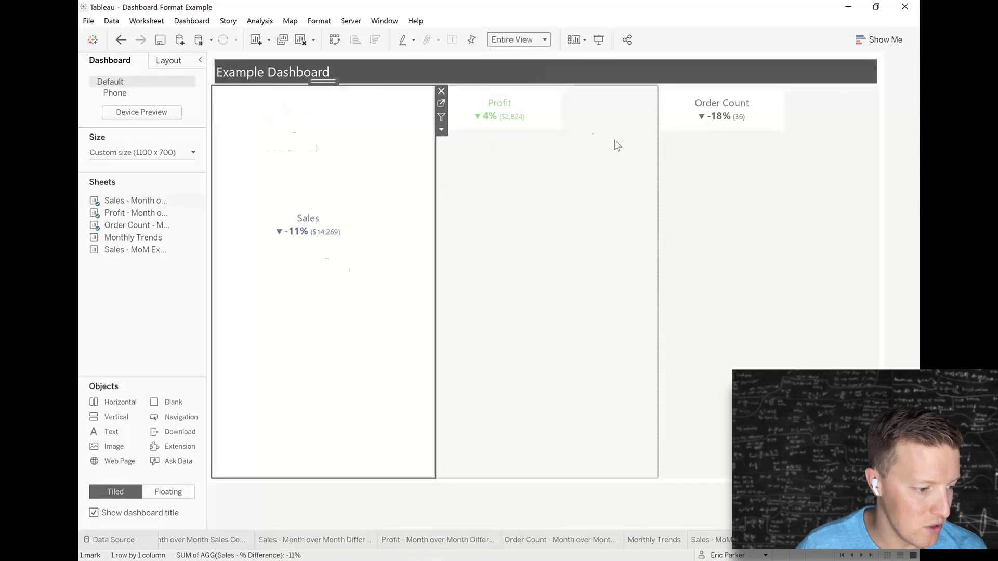
{"action": "left_click", "coordinate": [615, 145]}
{"action": "left_click", "coordinate": [534, 41]}
{"action": "left_click", "coordinate": [509, 83]}
{"action": "left_click", "coordinate": [712, 263]}
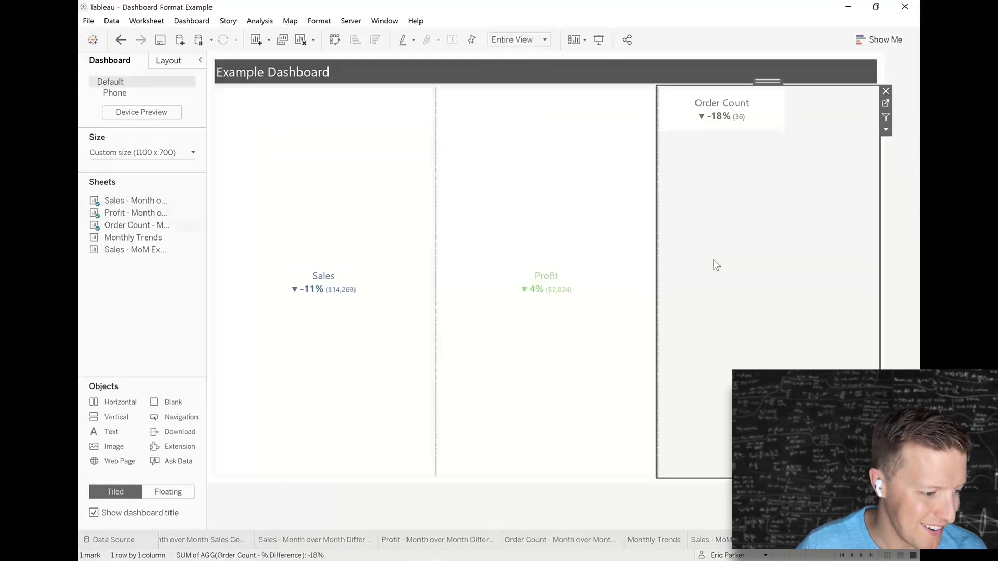
{"action": "left_click", "coordinate": [513, 41]}
{"action": "left_click", "coordinate": [510, 83]}
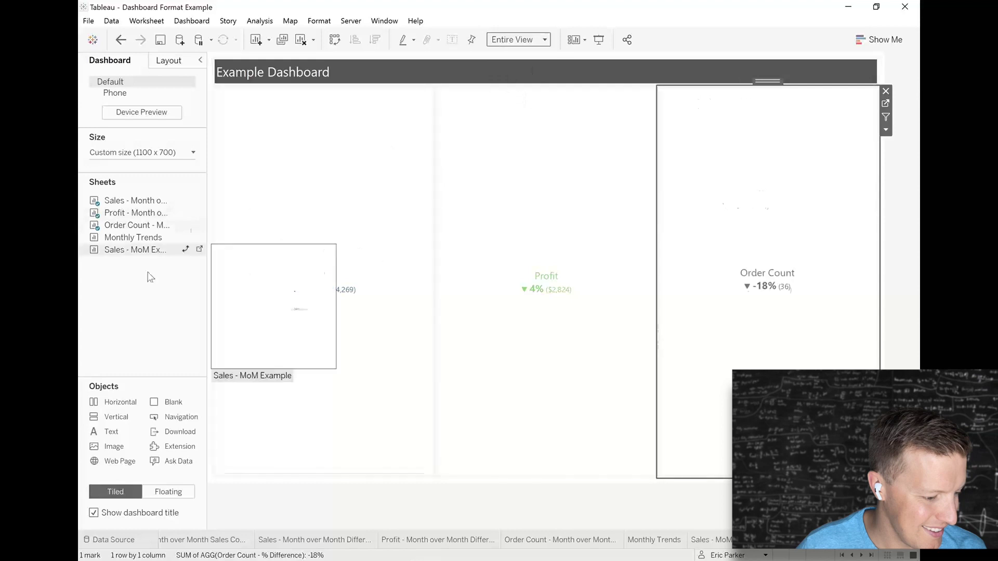
{"action": "left_click", "coordinate": [122, 322]}
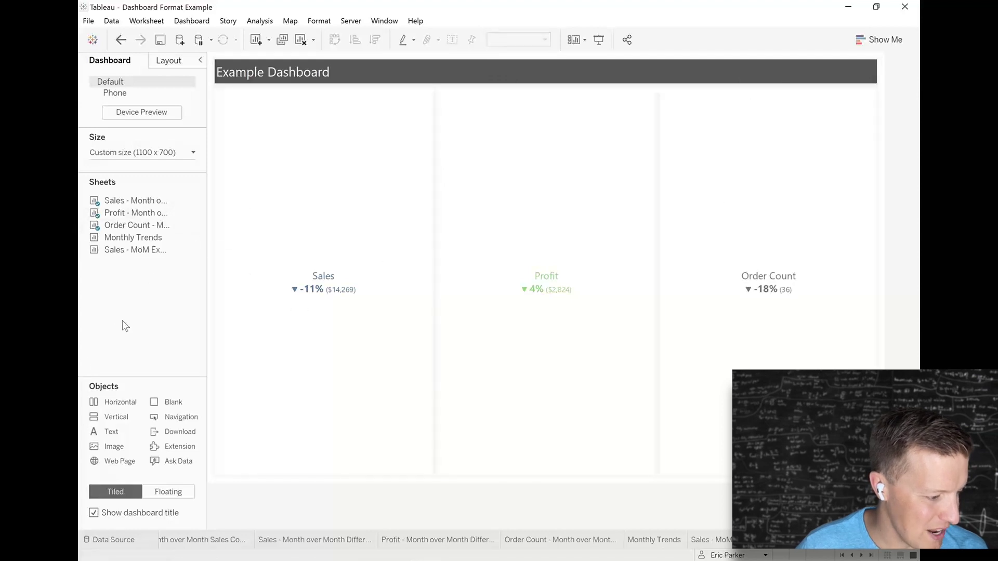
Step: Drop the Monthly Trends sheet under the KPI row and drag the divider up to enlarge it
{"action": "mouse_move", "coordinate": [116, 242]}
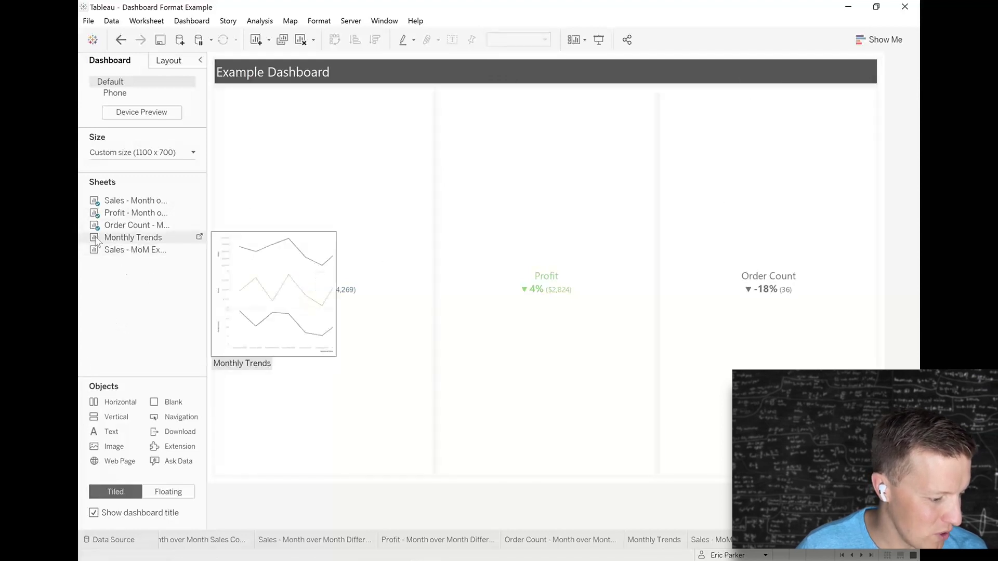
{"action": "left_click_drag", "start_coordinate": [119, 242], "coordinate": [602, 445]}
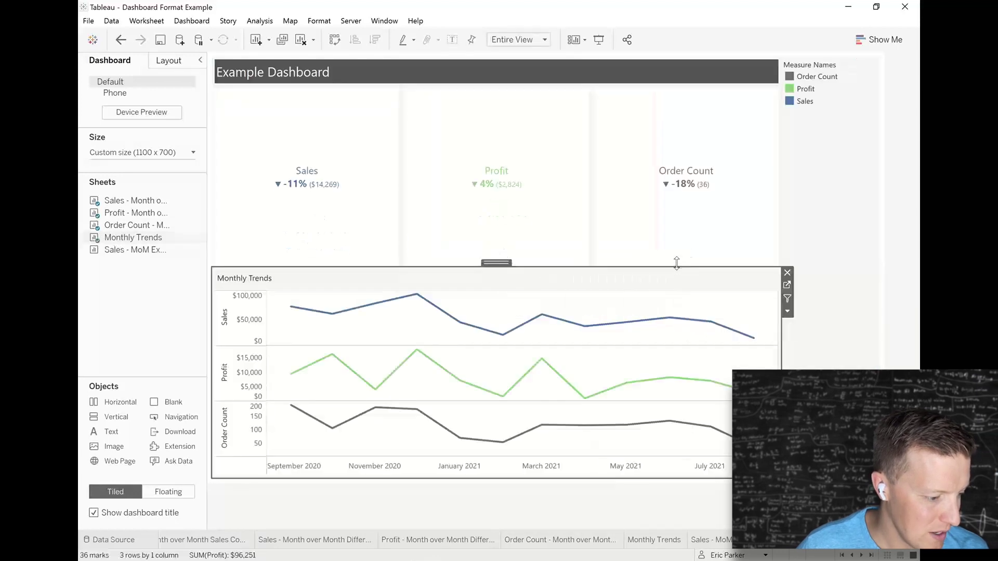
{"action": "left_click_drag", "start_coordinate": [676, 264], "coordinate": [679, 165]}
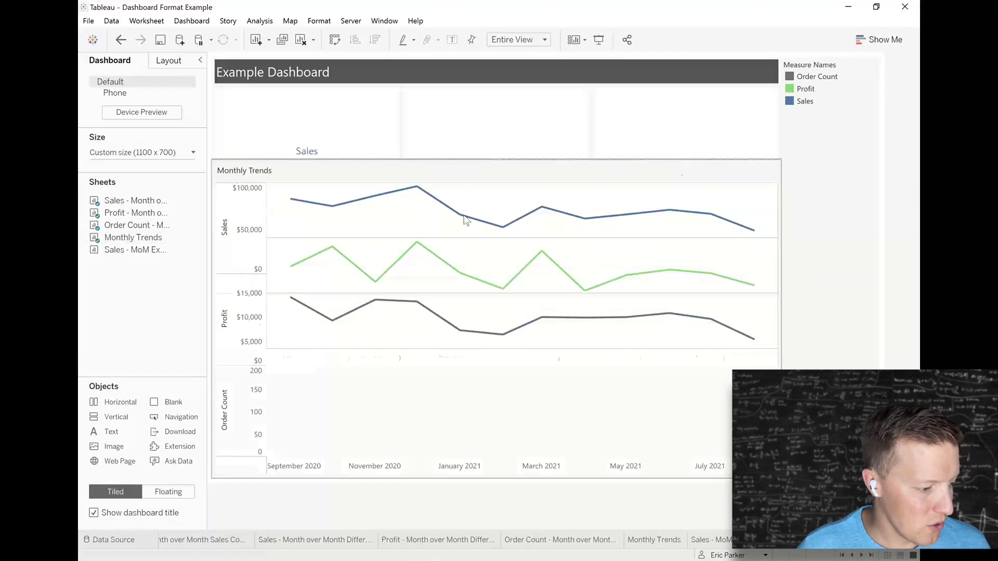
{"action": "left_click", "coordinate": [355, 174]}
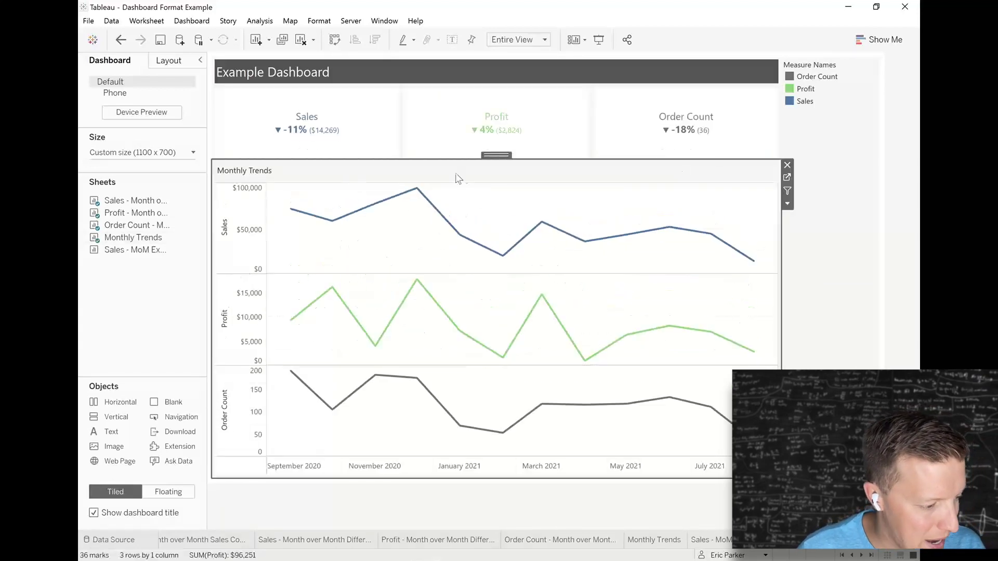
{"action": "left_click", "coordinate": [138, 315]}
{"action": "left_click_drag", "start_coordinate": [134, 249], "coordinate": [343, 203]}
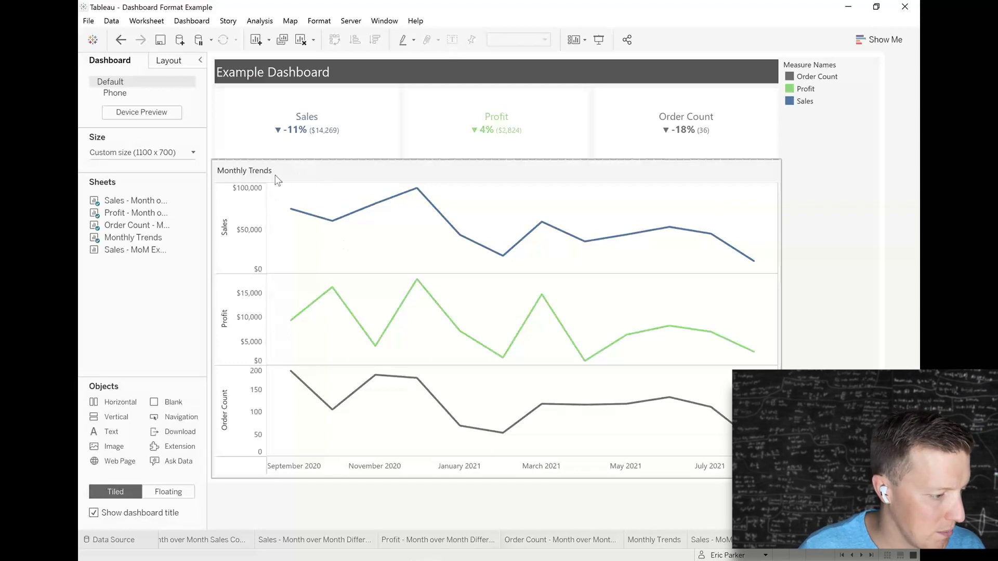
Step: Inspect the chart's layout and background, then switch to the Month over Month Sales Comparisons dashboard
{"action": "left_click", "coordinate": [174, 63]}
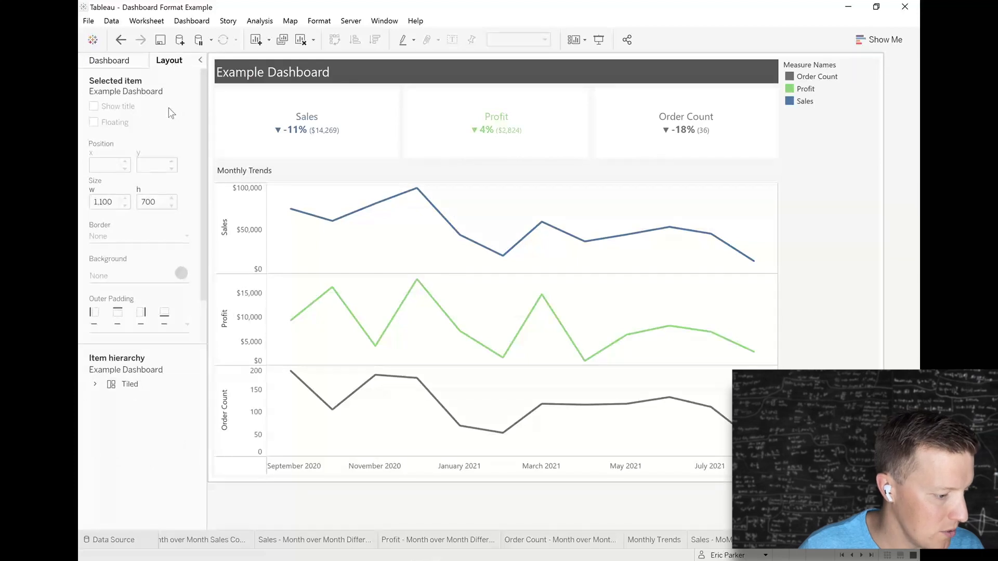
{"action": "left_click", "coordinate": [466, 190]}
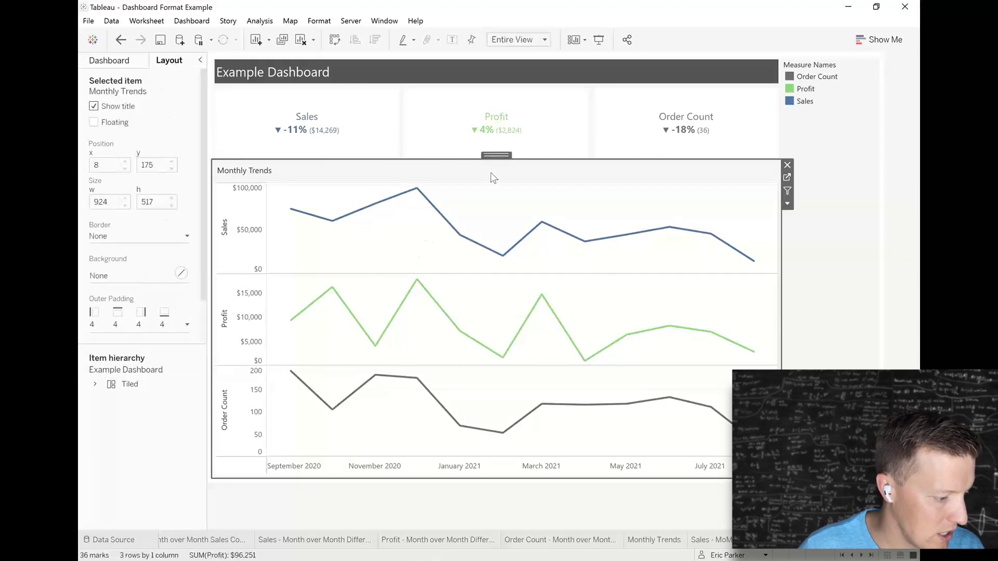
{"action": "left_click", "coordinate": [147, 280]}
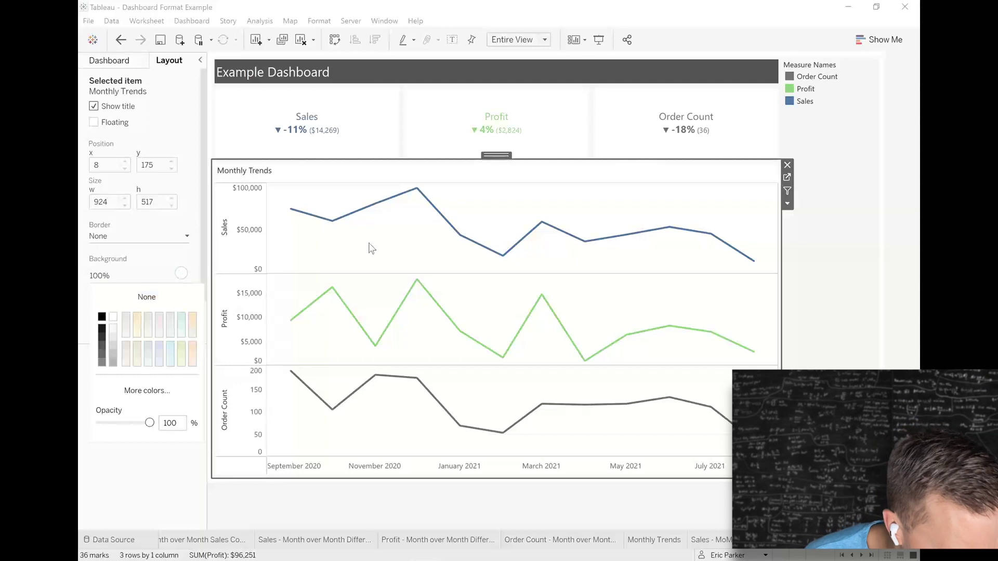
{"action": "left_click", "coordinate": [891, 226]}
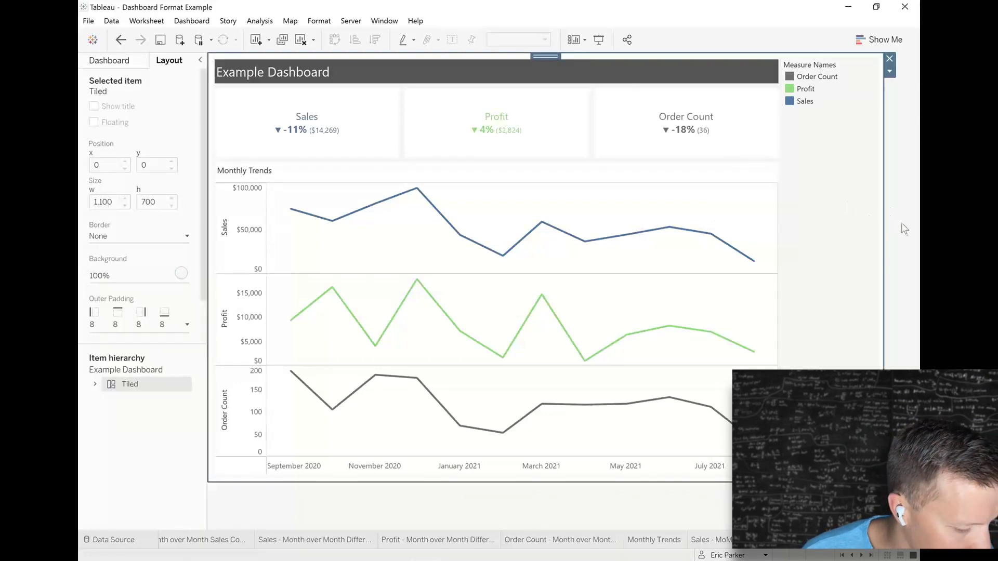
{"action": "left_click", "coordinate": [842, 555]}
{"action": "left_click", "coordinate": [223, 540]}
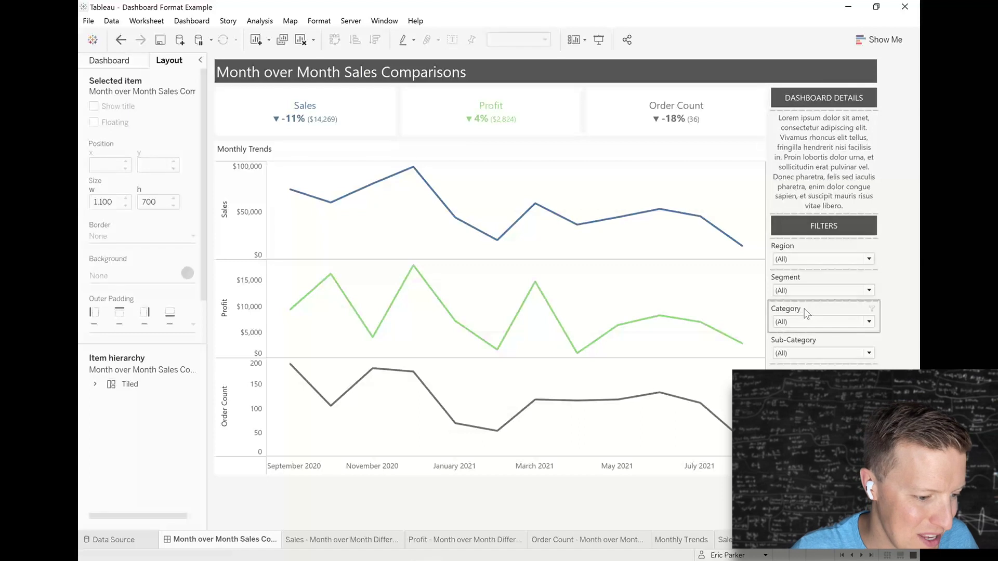
Step: Place a Vertical container over the right side of Example Dashboard
{"action": "double_click", "coordinate": [809, 161]}
{"action": "key", "text": "ctrl+c"}
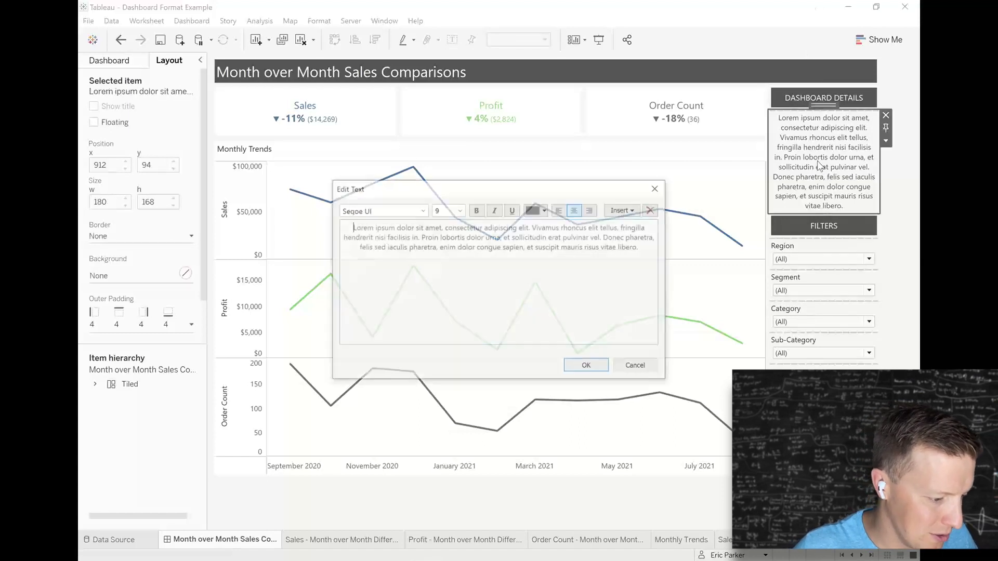
{"action": "left_click", "coordinate": [657, 188]}
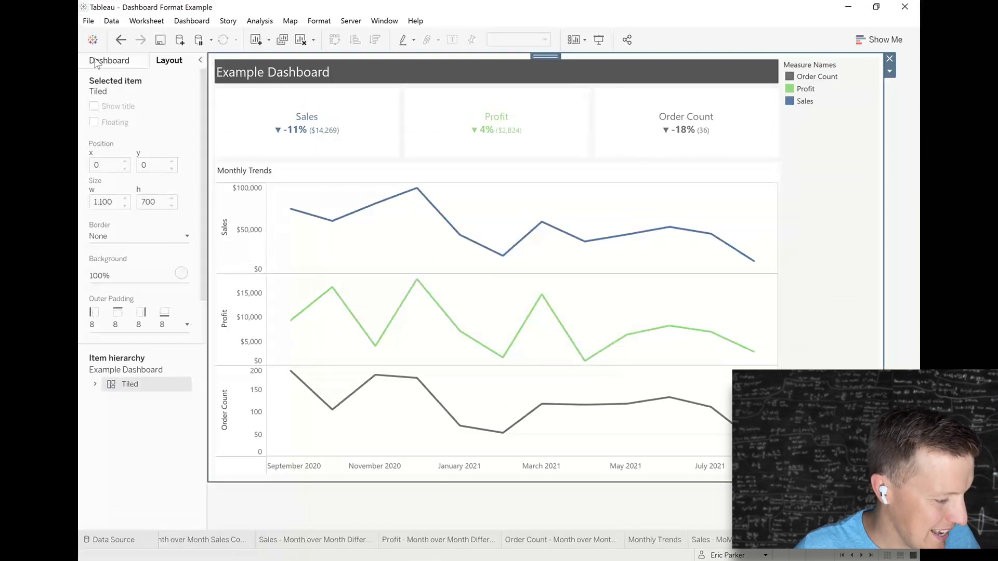
{"action": "left_click", "coordinate": [95, 63]}
{"action": "left_click_drag", "start_coordinate": [115, 416], "coordinate": [847, 248]}
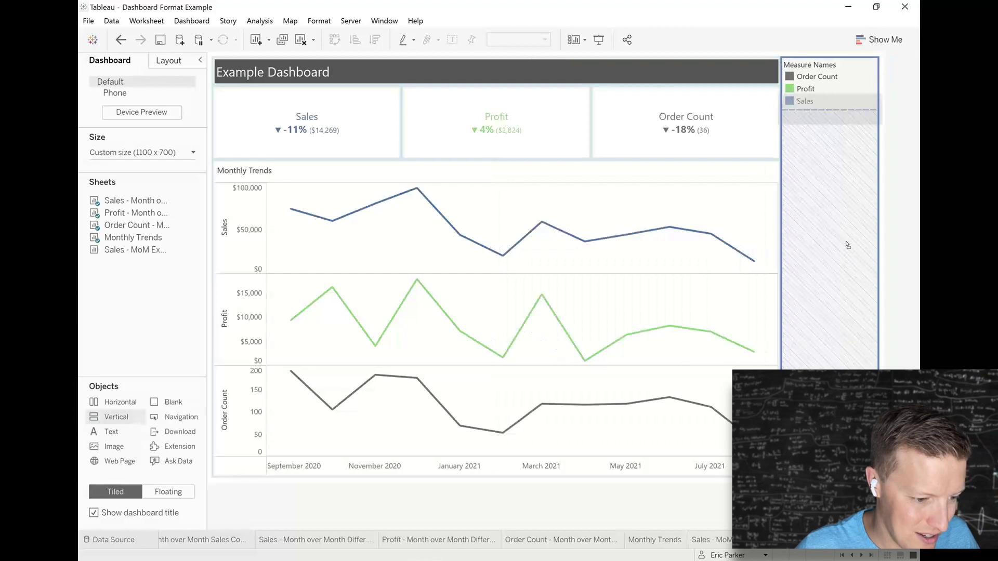
{"action": "left_click_drag", "start_coordinate": [852, 233], "coordinate": [875, 220]}
Step: Delete the Measure Names legend together with its container
{"action": "left_click", "coordinate": [523, 231]}
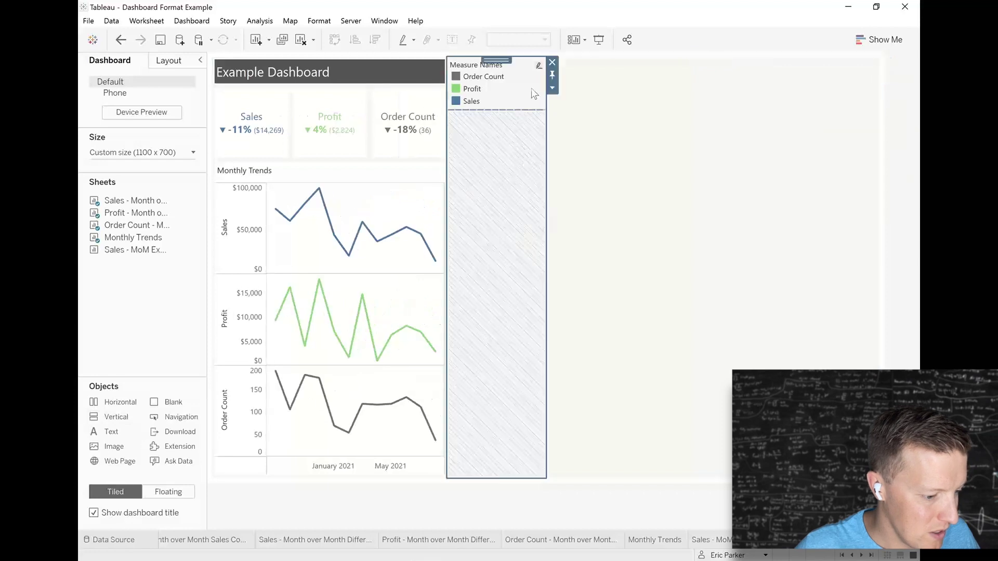
{"action": "left_click", "coordinate": [552, 60]}
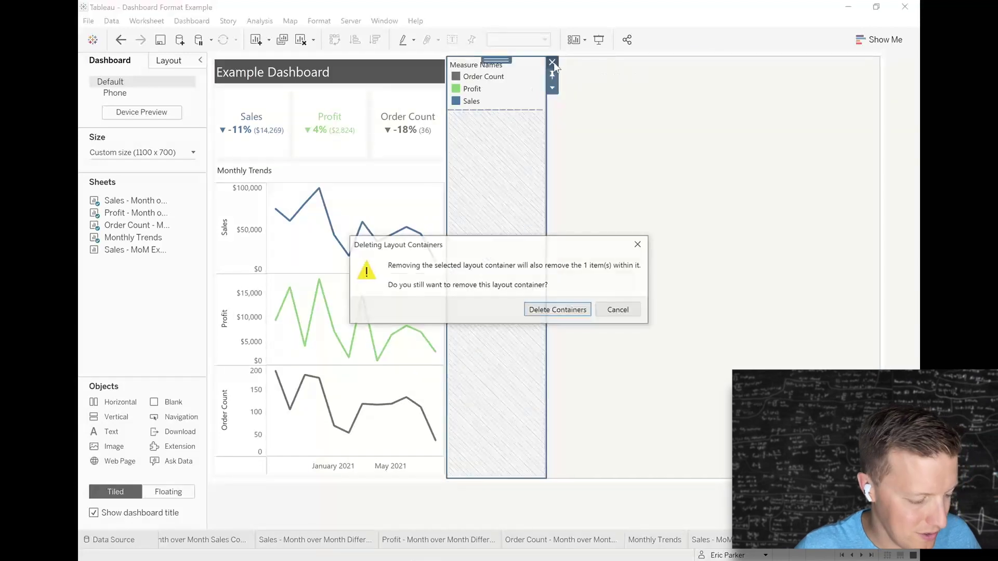
{"action": "left_click", "coordinate": [565, 314]}
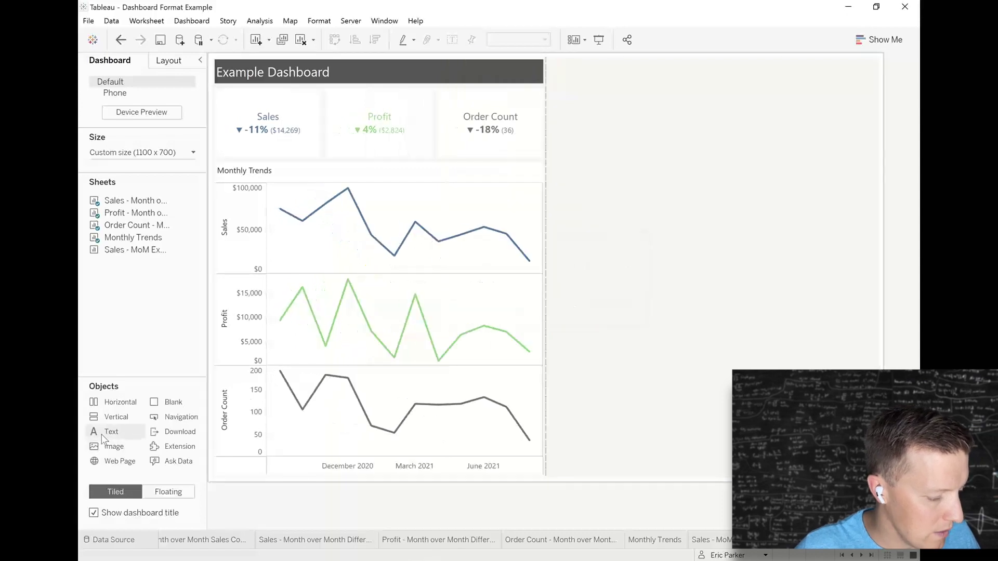
Step: Add a text object reading DASHBOARD DESCRIPTION in white to the right area
{"action": "left_click_drag", "start_coordinate": [111, 438], "coordinate": [717, 323]}
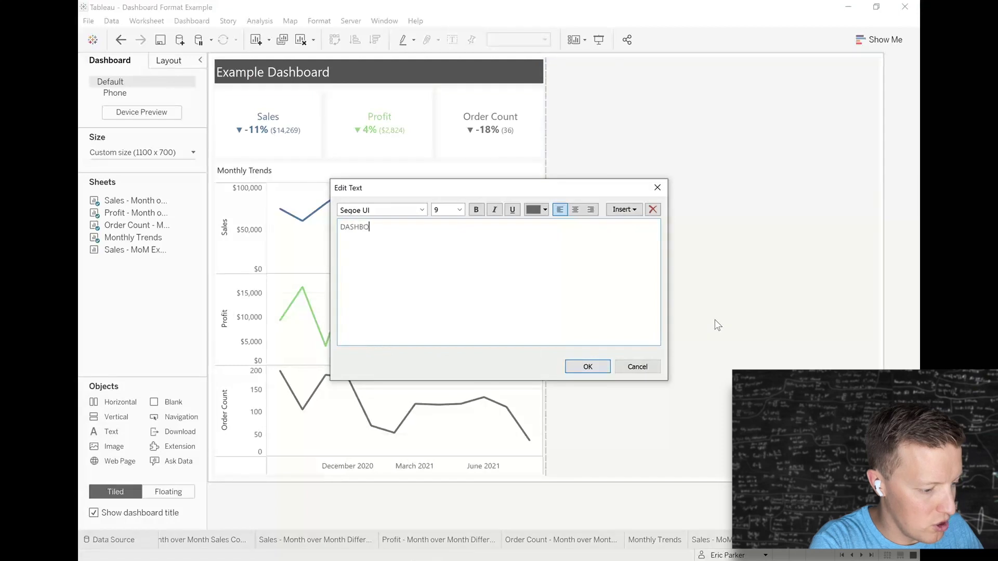
{"action": "key", "text": "BackSpace"}
{"action": "key", "text": "BackSpace"}
{"action": "type", "text": "SCRIPTION"}
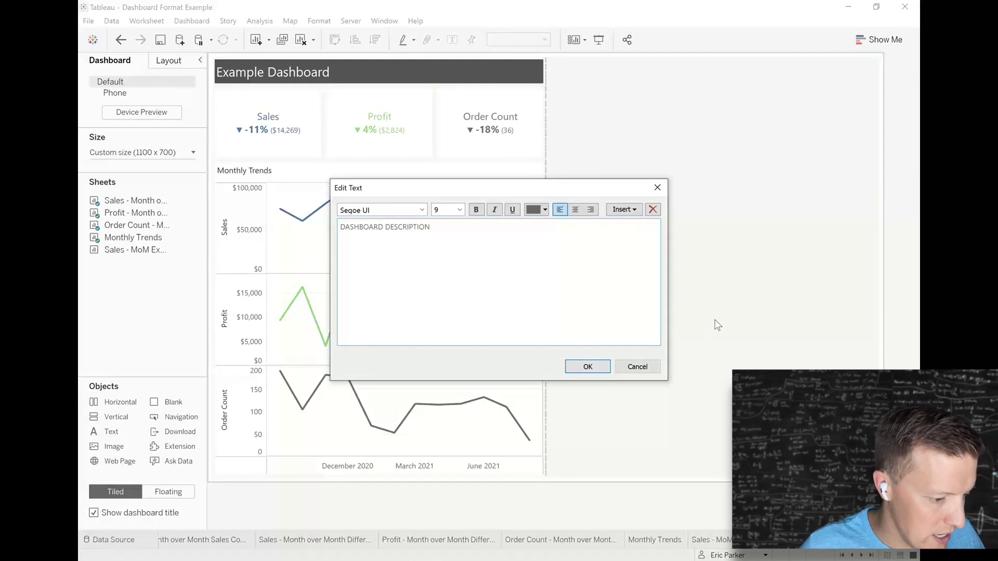
{"action": "key", "text": "ctrl+a"}
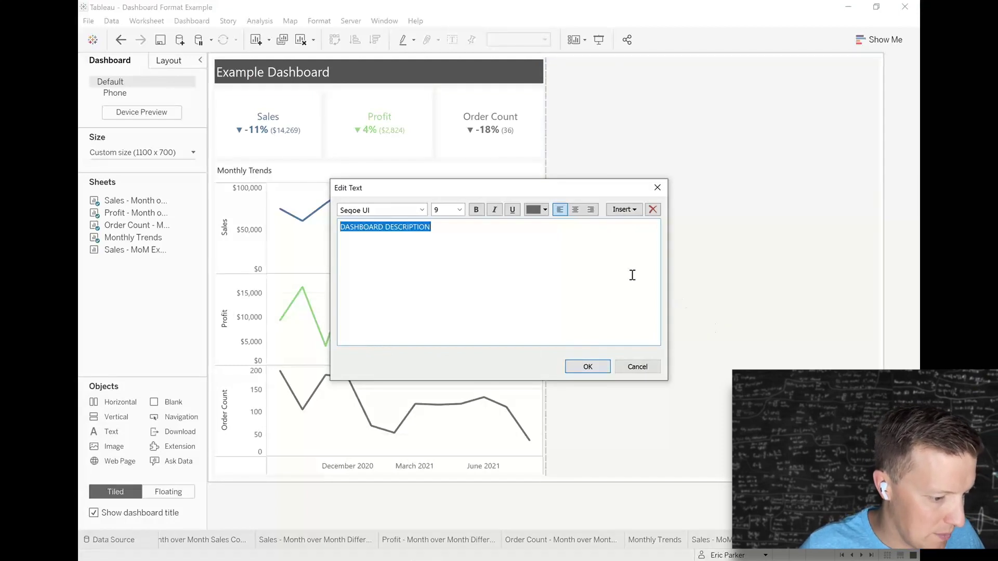
{"action": "left_click", "coordinate": [544, 209]}
{"action": "left_click", "coordinate": [544, 224]}
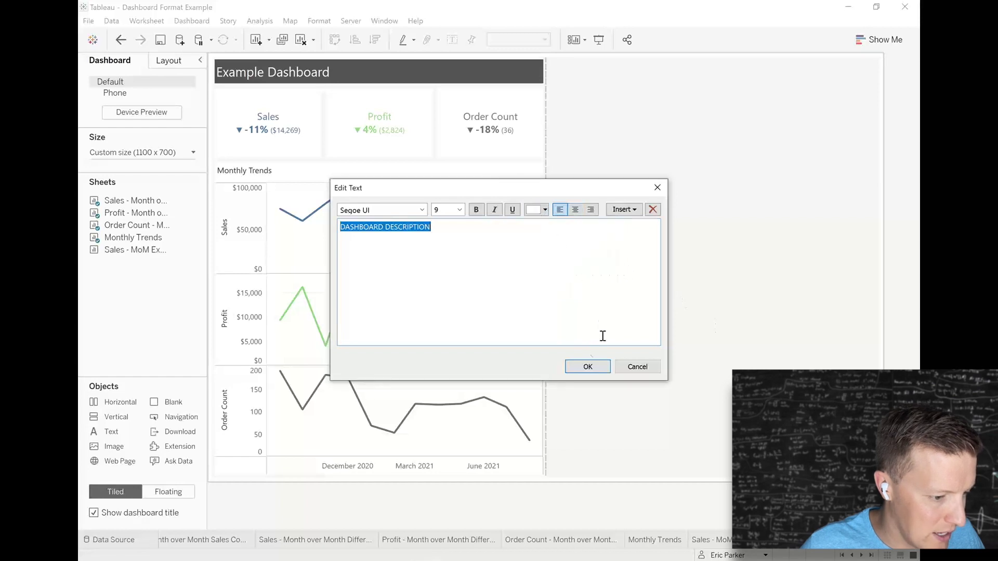
{"action": "left_click", "coordinate": [586, 367]}
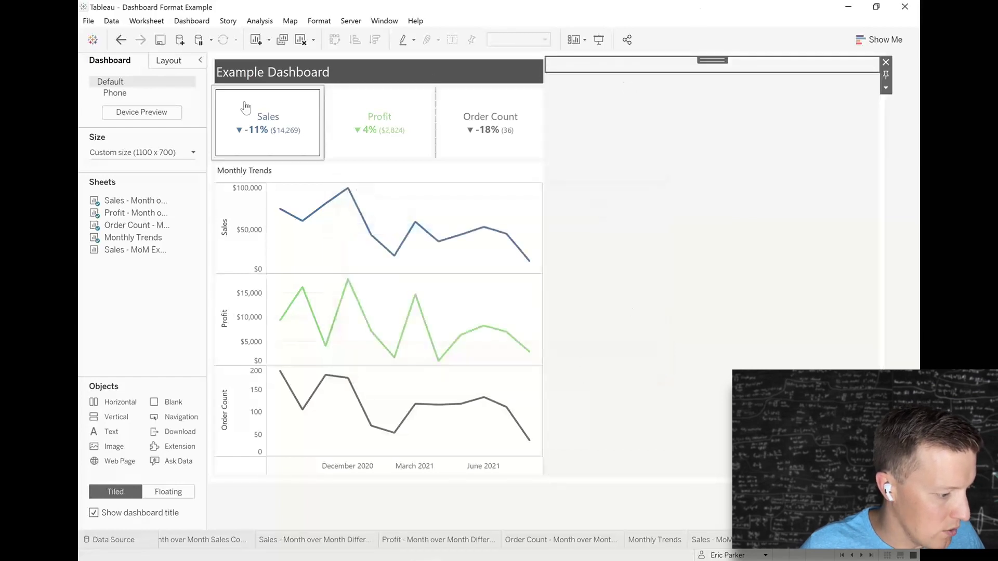
Step: Give the DASHBOARD DESCRIPTION heading a dark grey background
{"action": "left_click", "coordinate": [171, 63]}
{"action": "left_click", "coordinate": [180, 273]}
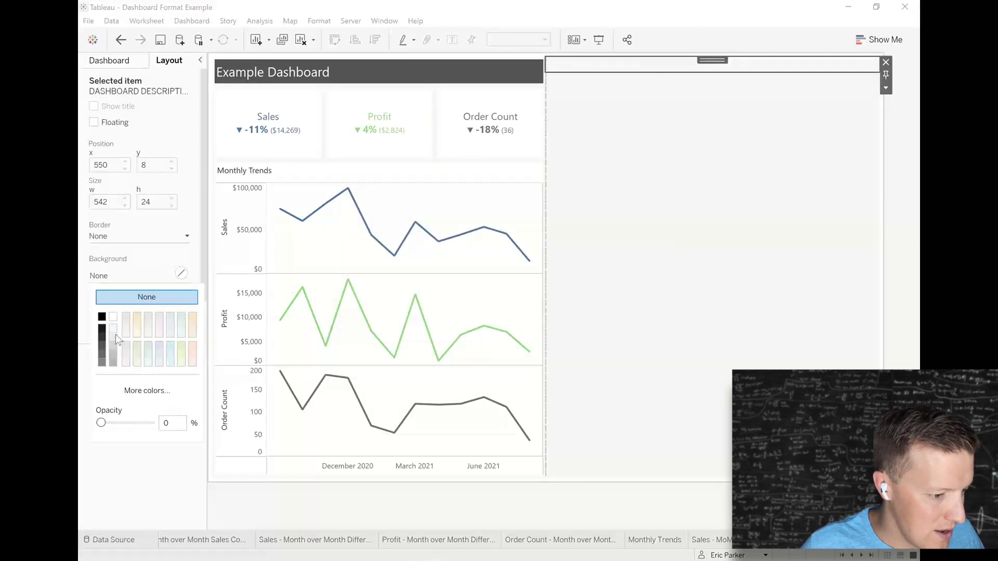
{"action": "left_click", "coordinate": [106, 344]}
{"action": "left_click", "coordinate": [634, 242]}
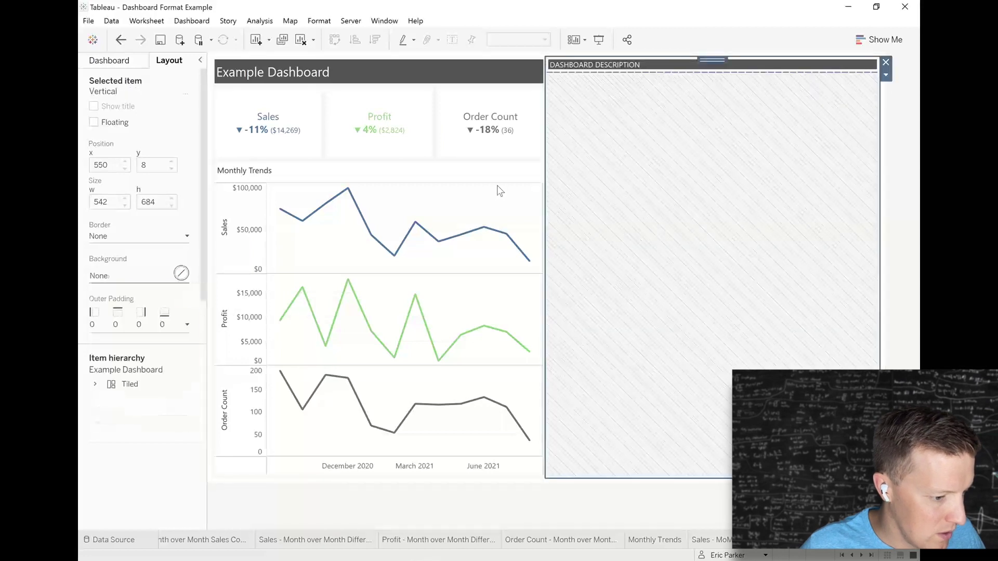
Step: Set the heading text to size 10 and centre it
{"action": "double_click", "coordinate": [595, 65]}
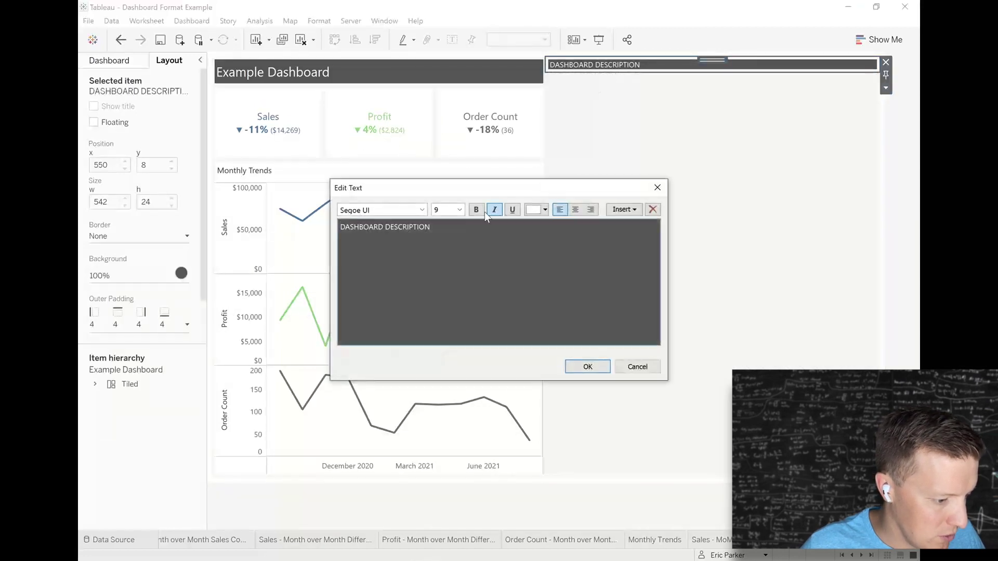
{"action": "left_click", "coordinate": [459, 210]}
{"action": "left_click", "coordinate": [447, 246]}
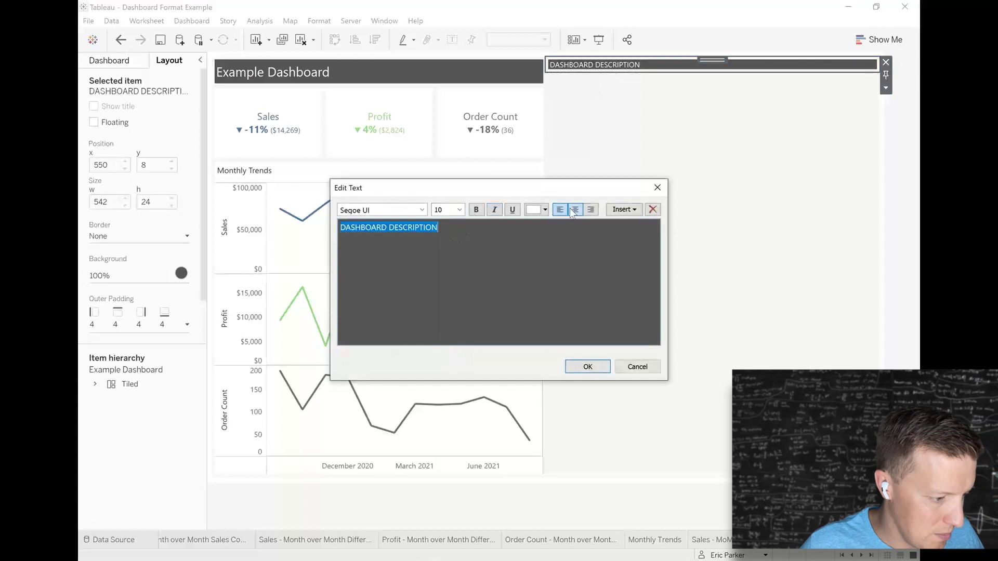
{"action": "left_click", "coordinate": [575, 210]}
{"action": "left_click", "coordinate": [589, 366]}
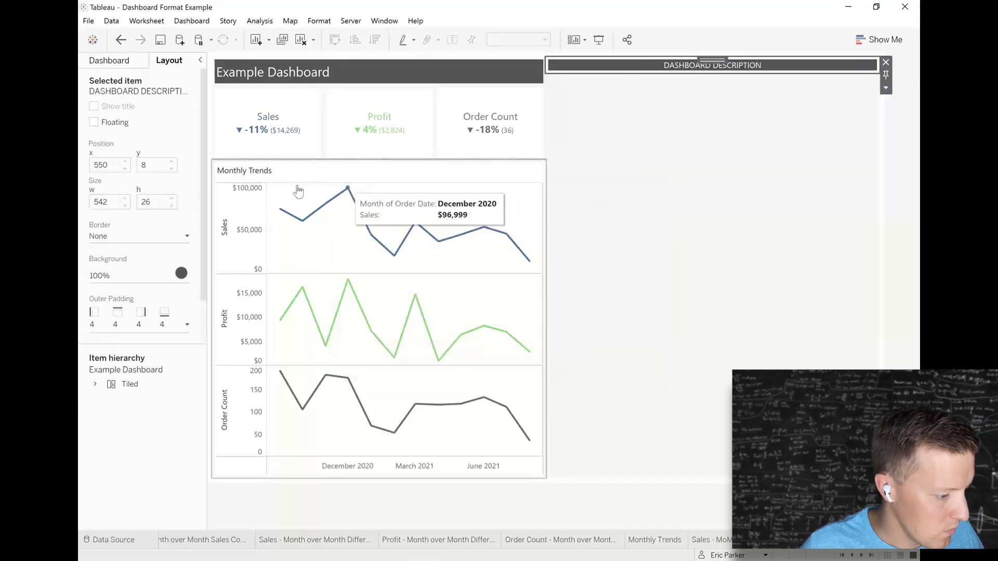
{"action": "left_click", "coordinate": [116, 64]}
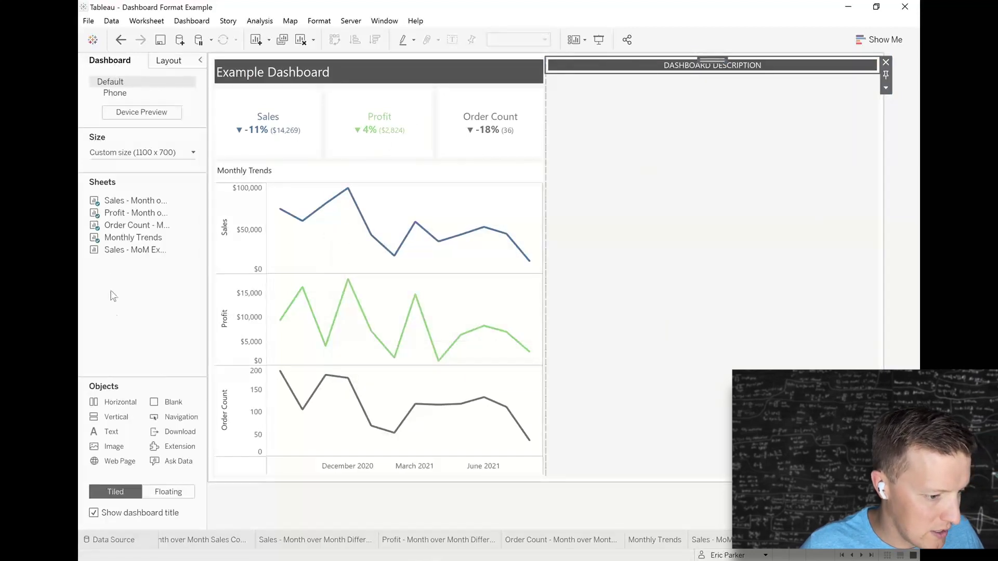
Step: Paste the lorem ipsum placeholder paragraph into a new centred text object in the right column
{"action": "left_click_drag", "start_coordinate": [107, 431], "coordinate": [698, 181]}
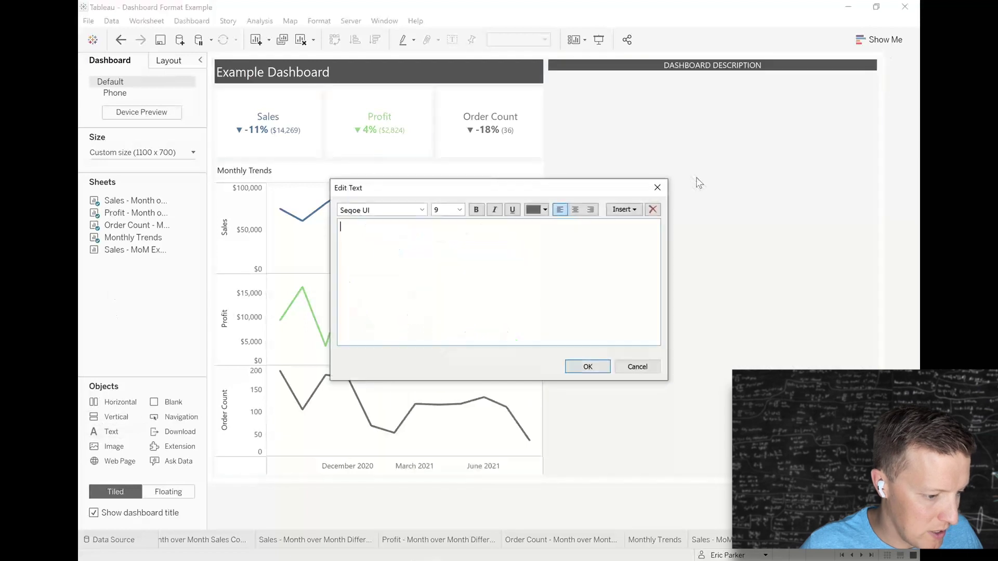
{"action": "key", "text": "ctrl+v"}
{"action": "key", "text": "ctrl+a"}
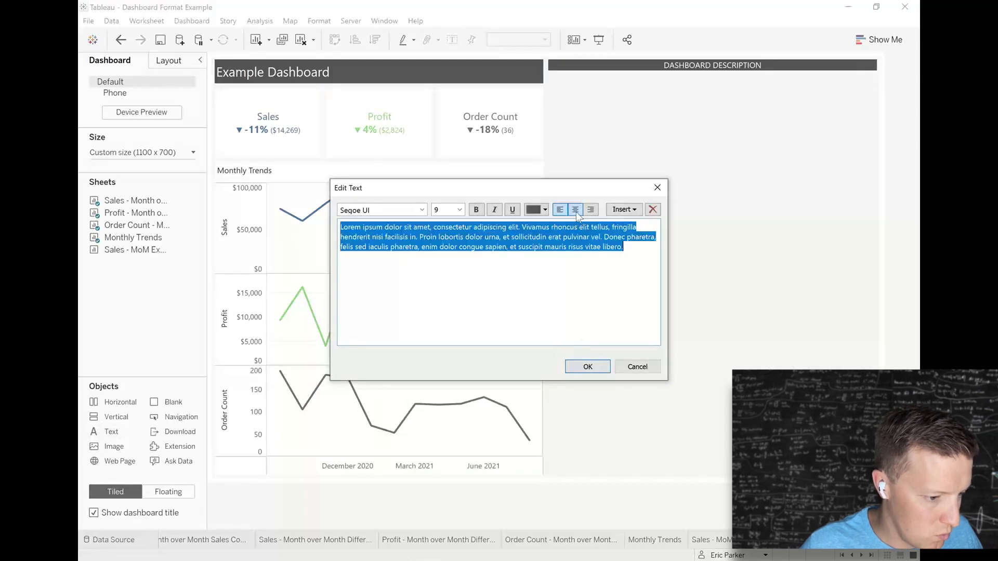
{"action": "left_click", "coordinate": [574, 209]}
{"action": "left_click", "coordinate": [585, 367]}
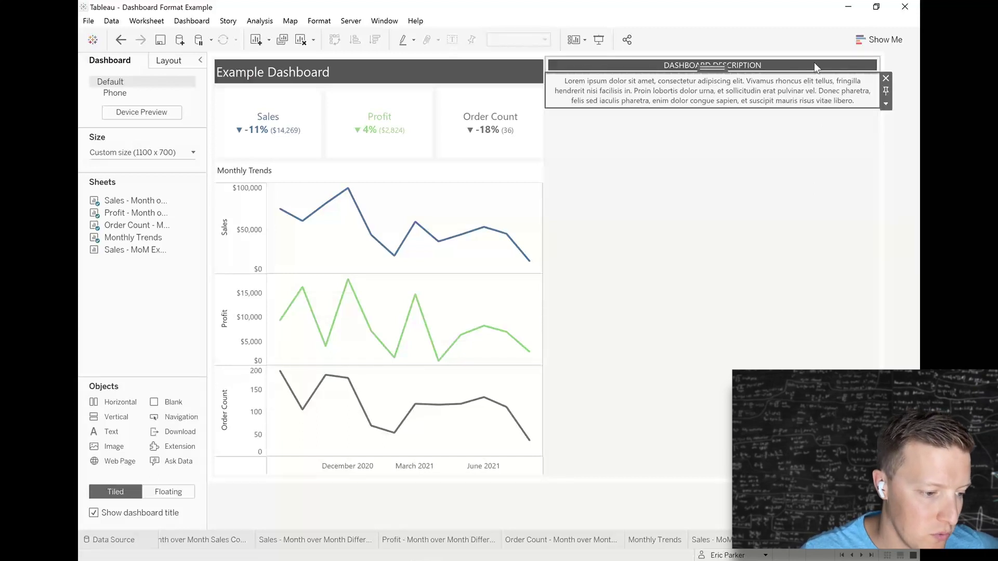
{"action": "left_click", "coordinate": [814, 66]}
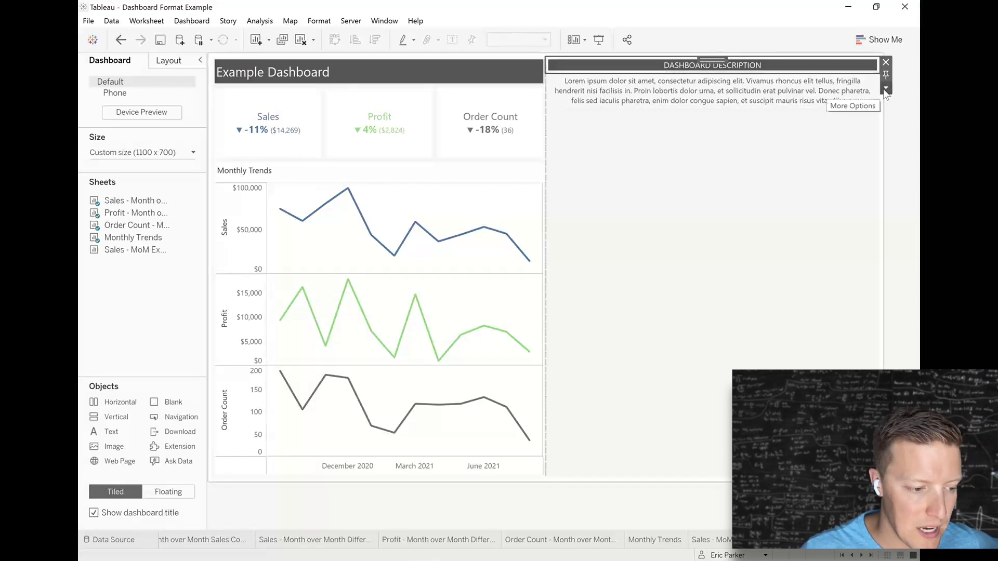
{"action": "double_click", "coordinate": [711, 60]}
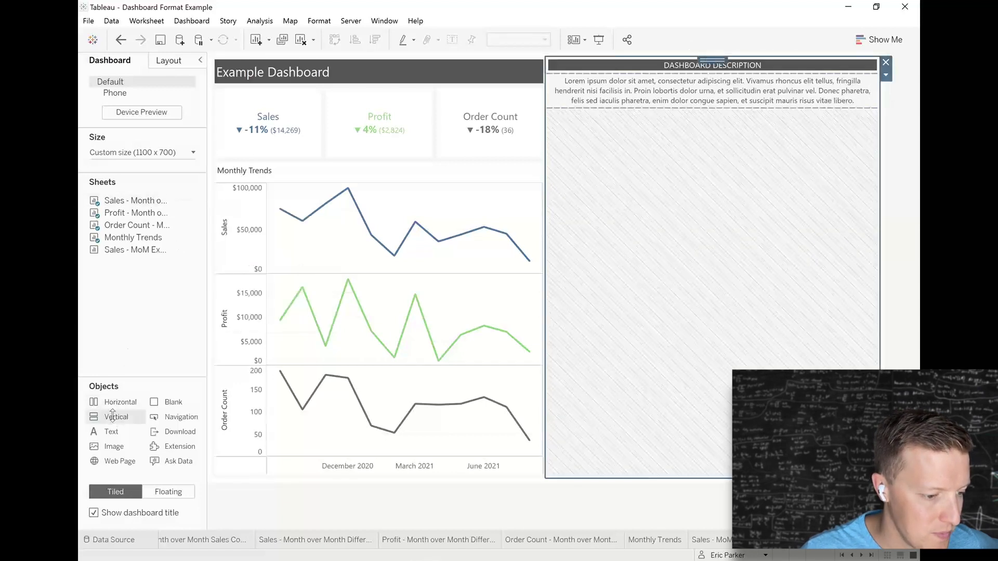
Step: Give the description text object a fixed 40-pixel height and adjust its lower edge
{"action": "mouse_move", "coordinate": [113, 416]}
{"action": "left_mouse_down"}
{"action": "mouse_move", "coordinate": [520, 270]}
{"action": "mouse_move", "coordinate": [597, 271]}
{"action": "left_mouse_up"}
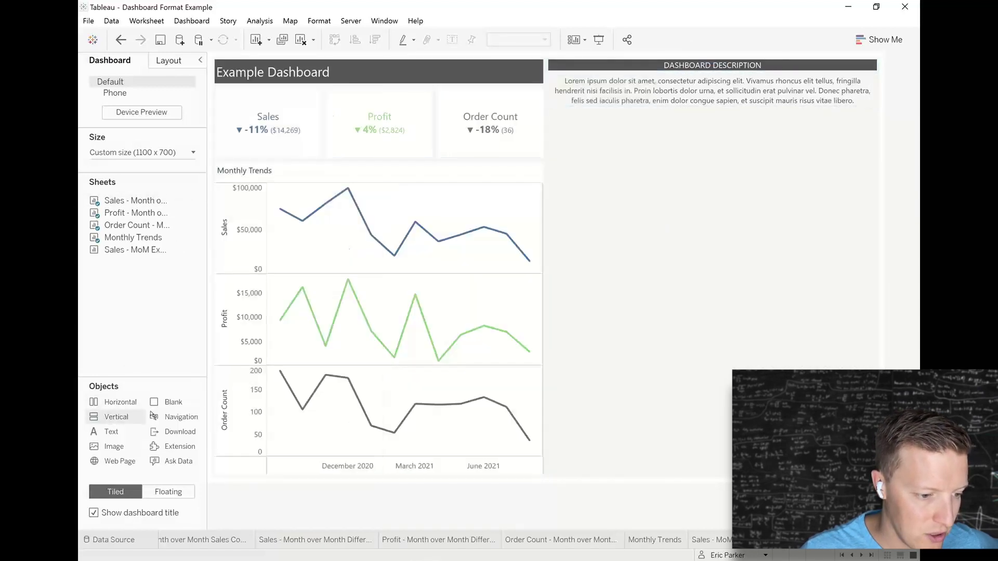
{"action": "left_click", "coordinate": [850, 76]}
{"action": "left_click", "coordinate": [885, 88]}
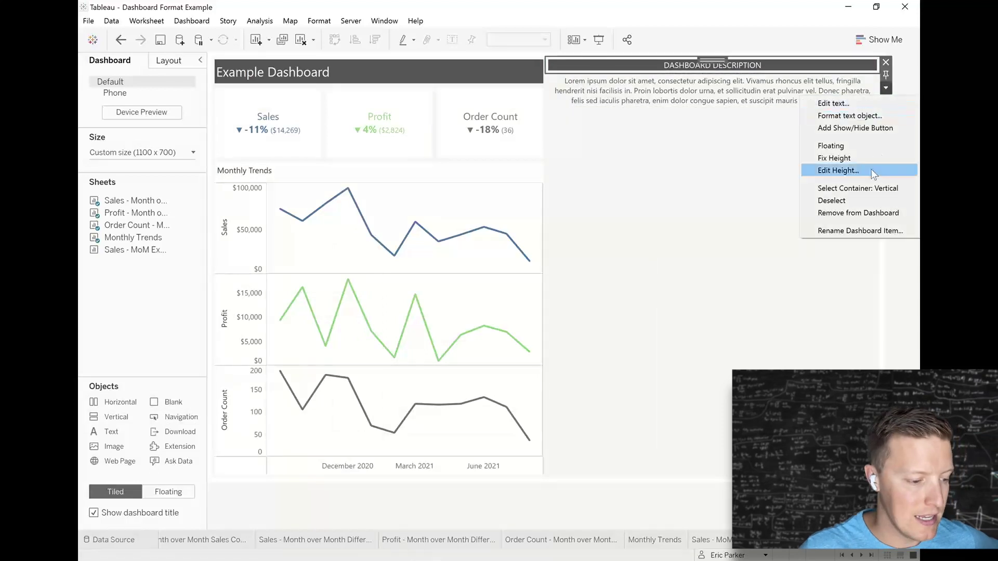
{"action": "left_click", "coordinate": [838, 171]}
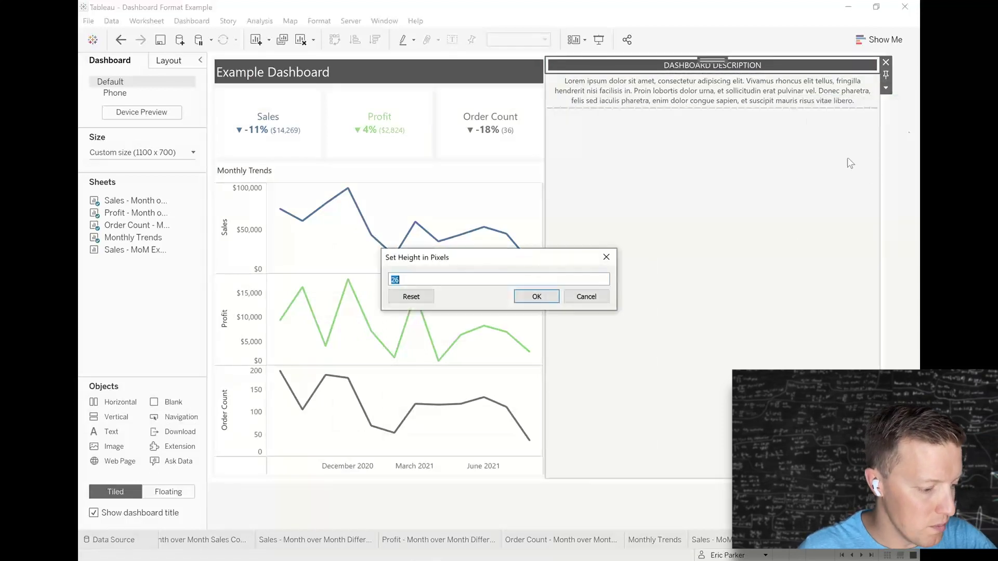
{"action": "left_click", "coordinate": [535, 298]}
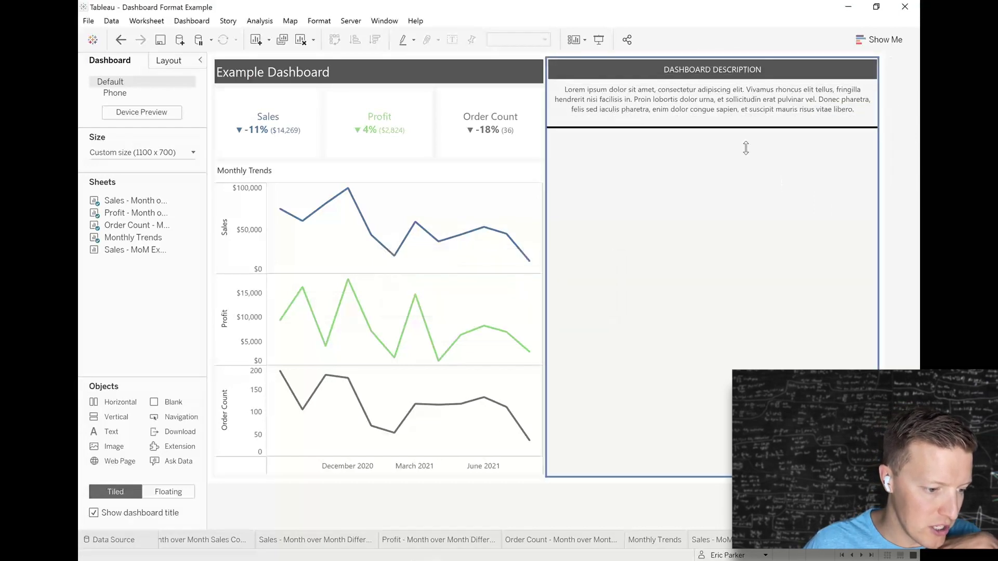
{"action": "left_click_drag", "start_coordinate": [746, 156], "coordinate": [747, 133]}
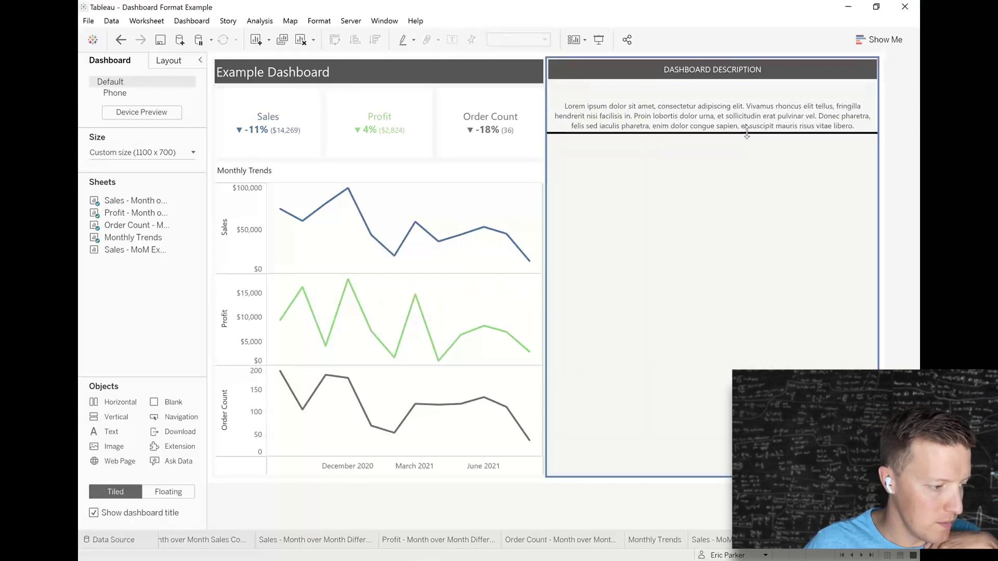
{"action": "left_click", "coordinate": [738, 162]}
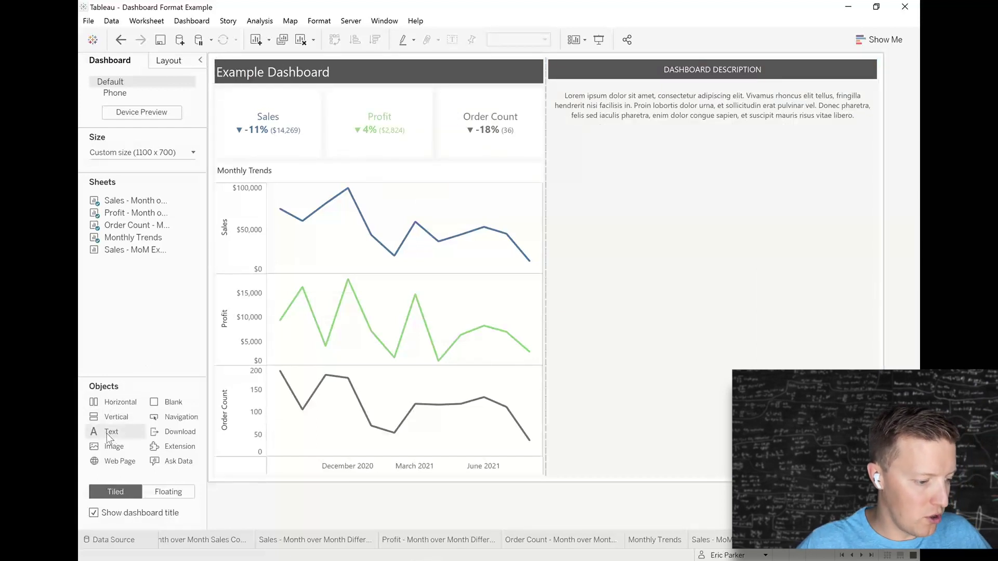
Step: Add a FILTERS text object below the description in white, centred, size-10 text
{"action": "mouse_move", "coordinate": [108, 436]}
{"action": "left_mouse_down"}
{"action": "mouse_move", "coordinate": [692, 283]}
{"action": "mouse_move", "coordinate": [712, 269]}
{"action": "left_mouse_up"}
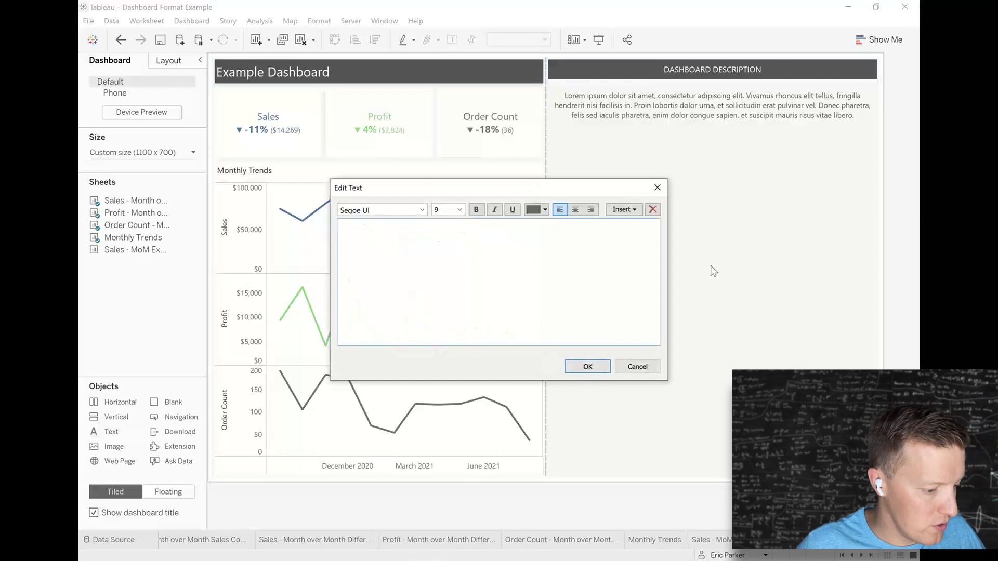
{"action": "type", "text": "FILTERS"}
{"action": "key", "text": "ctrl+a"}
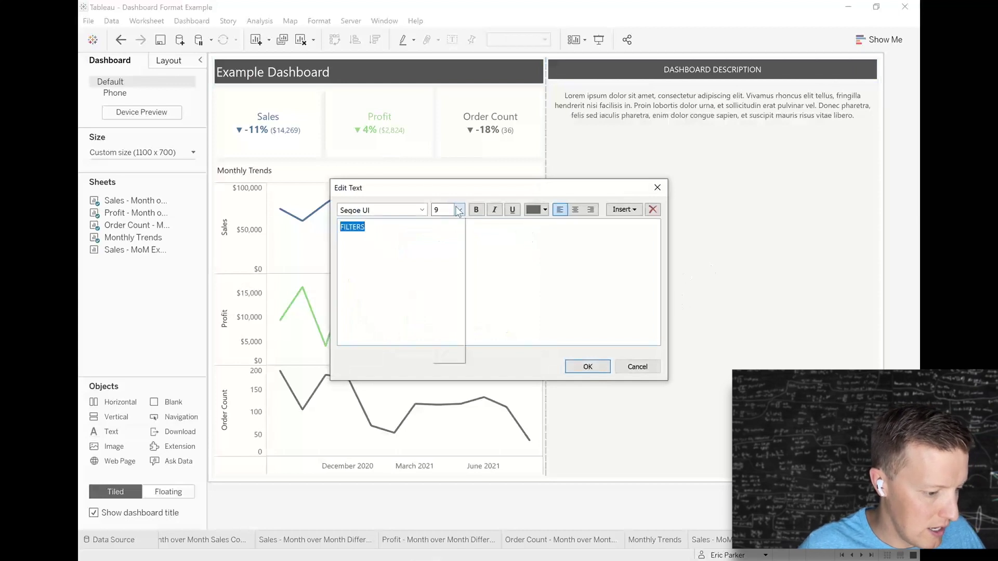
{"action": "left_click", "coordinate": [448, 243]}
{"action": "left_click", "coordinate": [544, 209]}
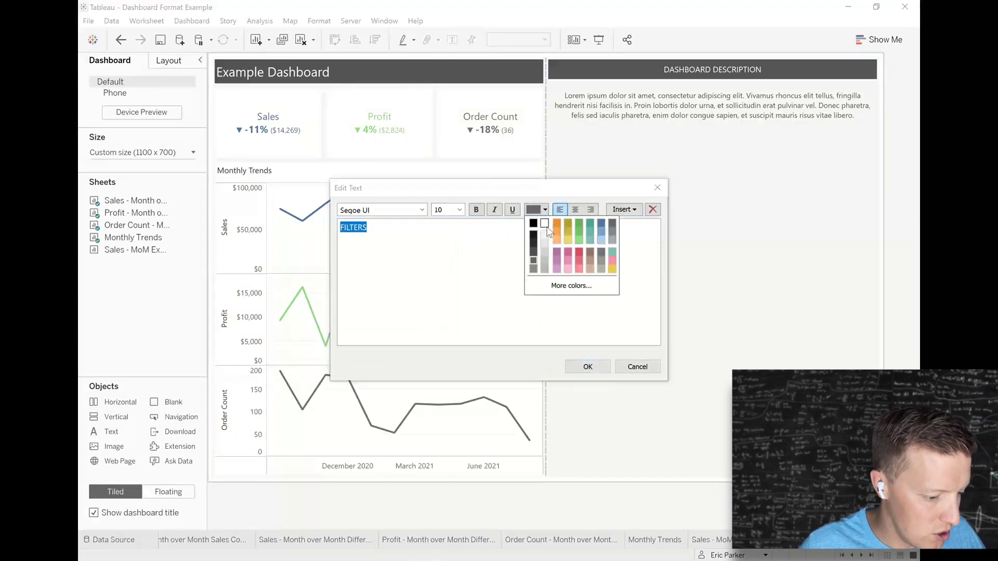
{"action": "left_click", "coordinate": [545, 224]}
{"action": "left_click", "coordinate": [575, 210]}
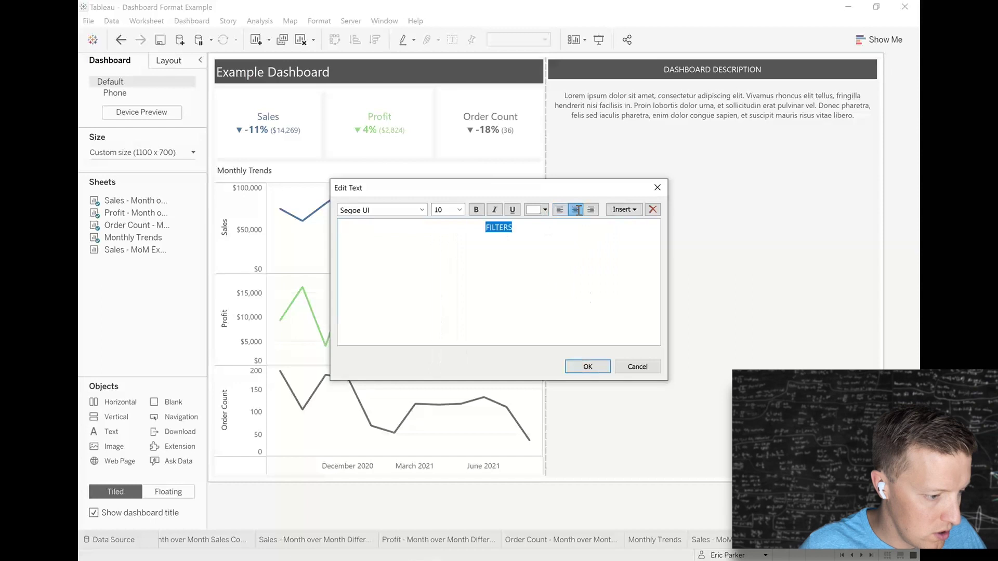
{"action": "left_click", "coordinate": [588, 367]}
Step: Give the FILTERS bar a dark grey background and a 40-pixel height
{"action": "left_click", "coordinate": [168, 61]}
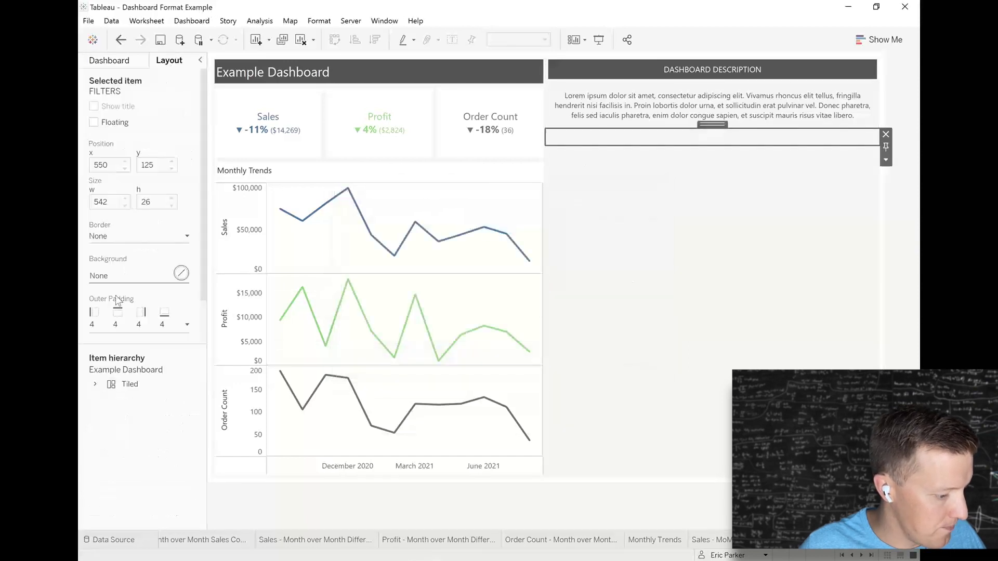
{"action": "left_click", "coordinate": [180, 273]}
{"action": "left_click", "coordinate": [101, 346]}
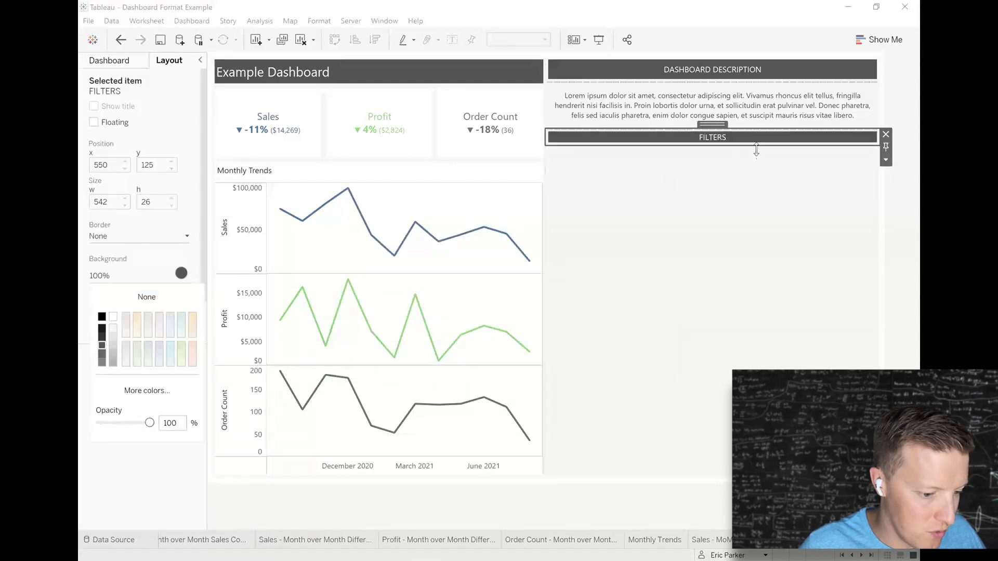
{"action": "left_click", "coordinate": [885, 160]}
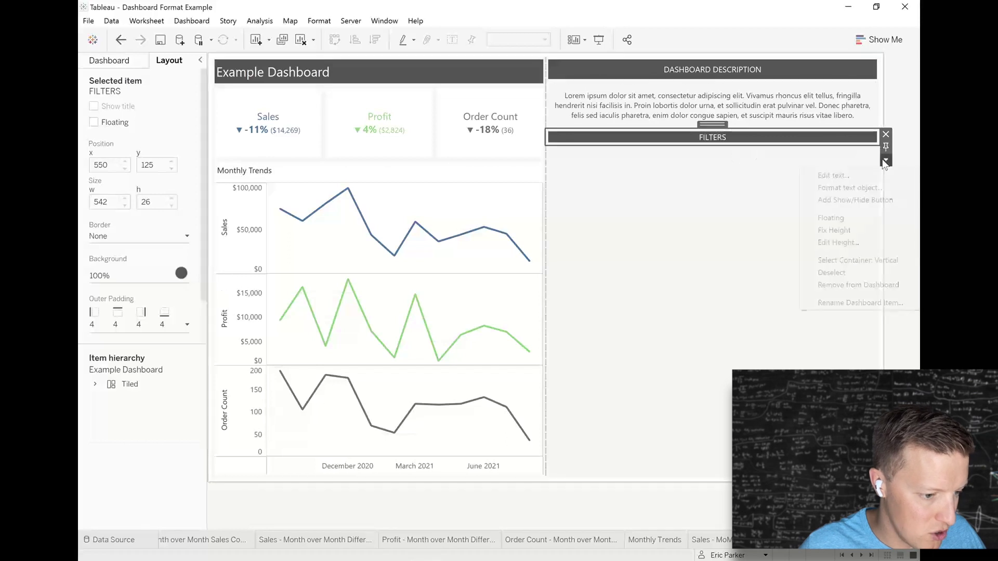
{"action": "left_click", "coordinate": [852, 243]}
{"action": "type", "text": "40"}
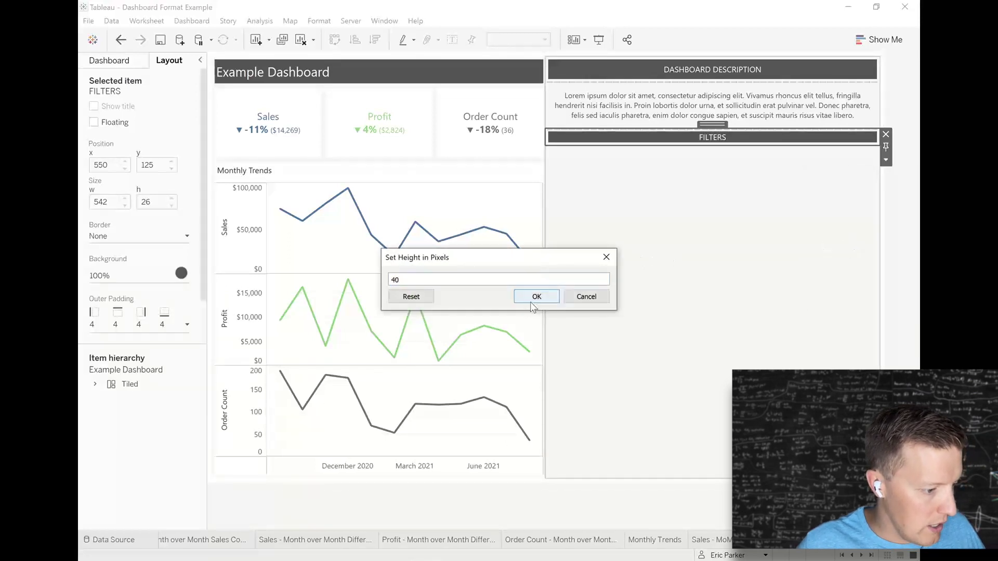
{"action": "left_click", "coordinate": [536, 296]}
Step: Add the Category and Segment filters from the Sales tile
{"action": "left_click", "coordinate": [96, 61]}
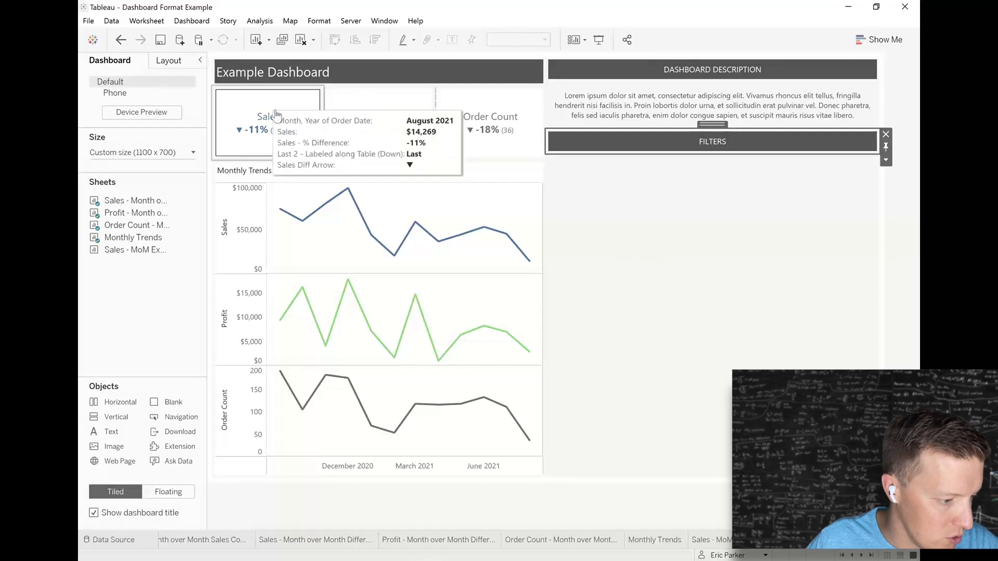
{"action": "left_click", "coordinate": [304, 119]}
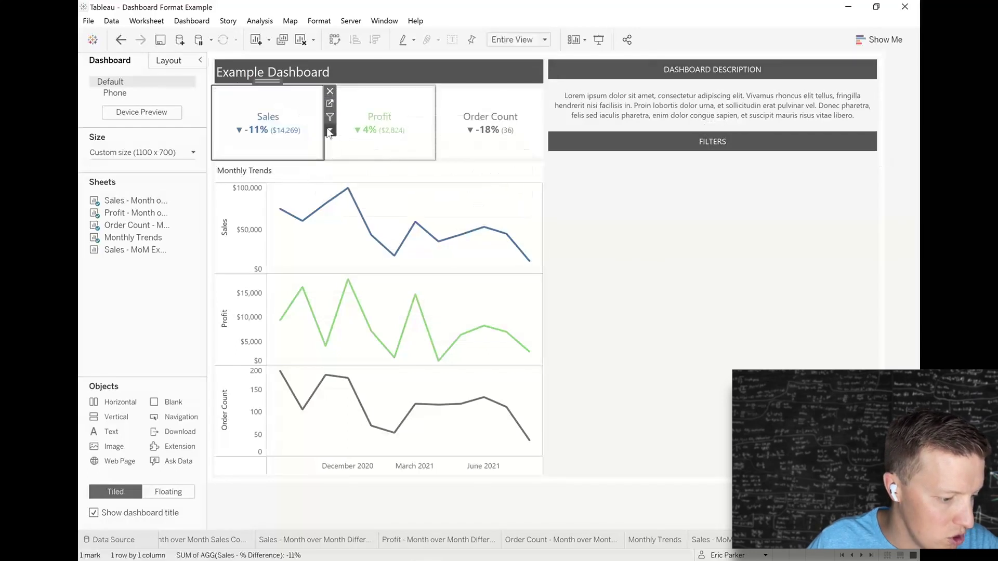
{"action": "left_click", "coordinate": [330, 130]}
{"action": "mouse_move", "coordinate": [415, 224]}
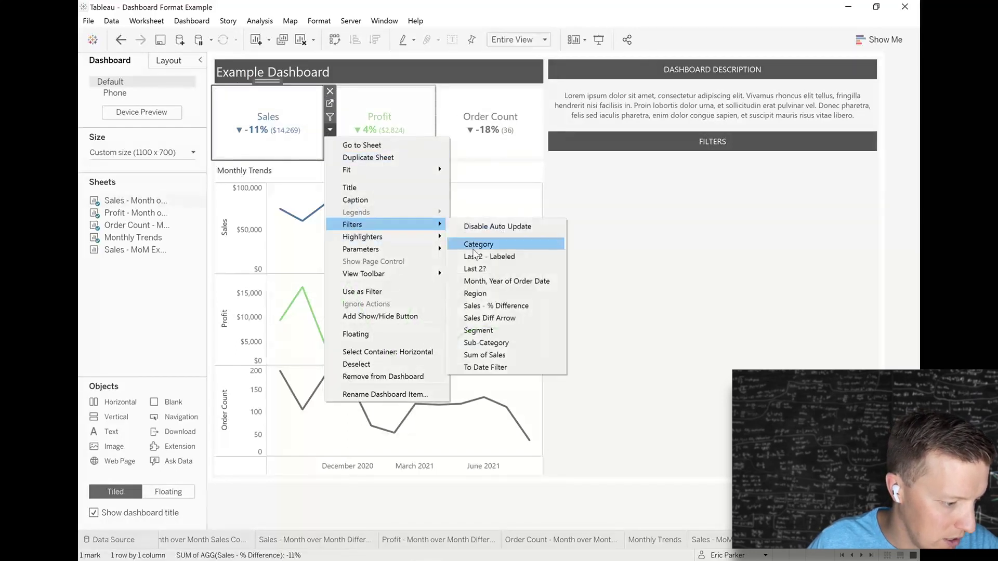
{"action": "left_click", "coordinate": [478, 244]}
{"action": "left_click", "coordinate": [314, 130]}
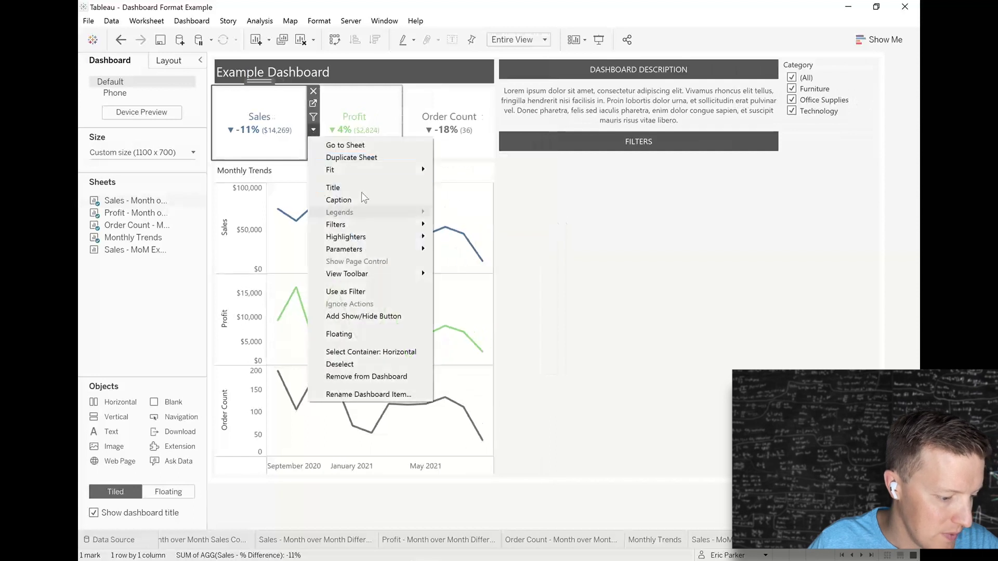
{"action": "mouse_move", "coordinate": [411, 224]}
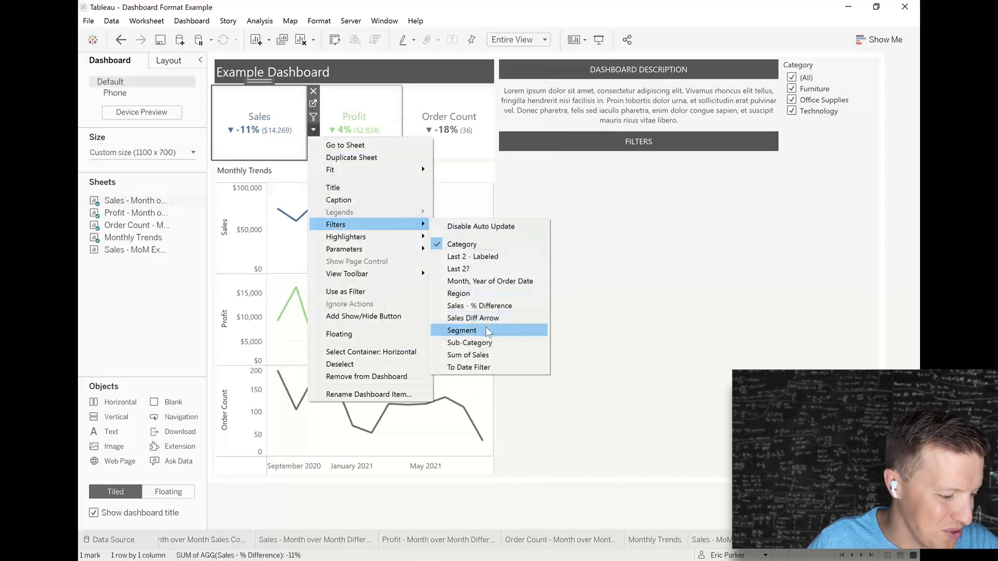
{"action": "left_click", "coordinate": [461, 330]}
Step: Add the Sub-Category and Month, Year of Order Date filters from the Sales tile
{"action": "left_click", "coordinate": [313, 130]}
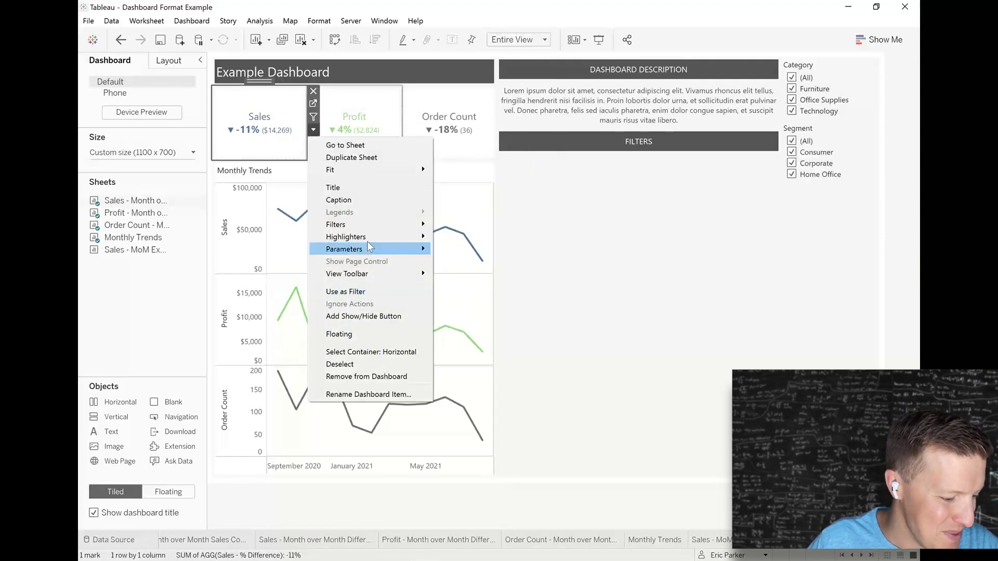
{"action": "mouse_move", "coordinate": [379, 224]}
{"action": "left_click", "coordinate": [478, 345]}
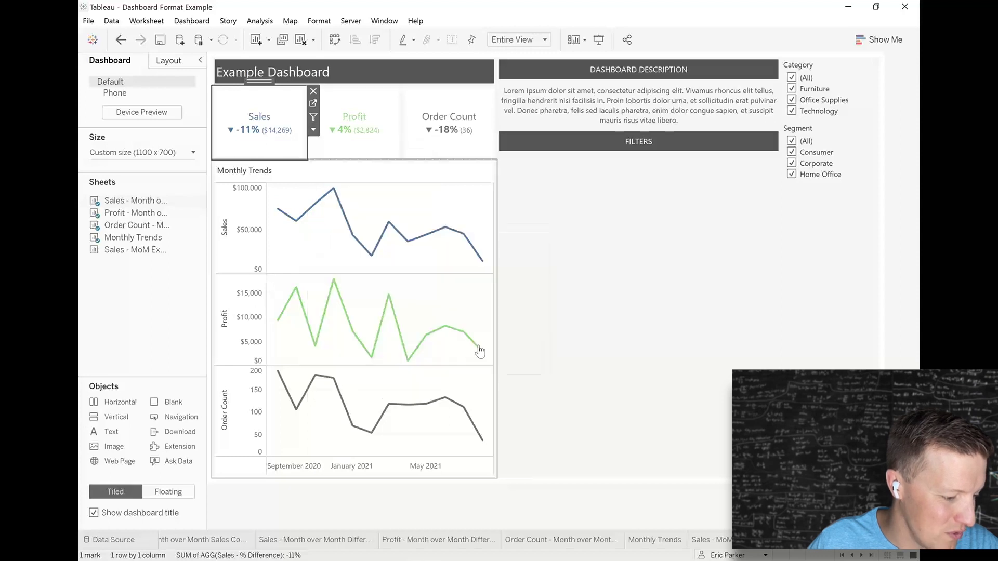
{"action": "left_click", "coordinate": [313, 131]}
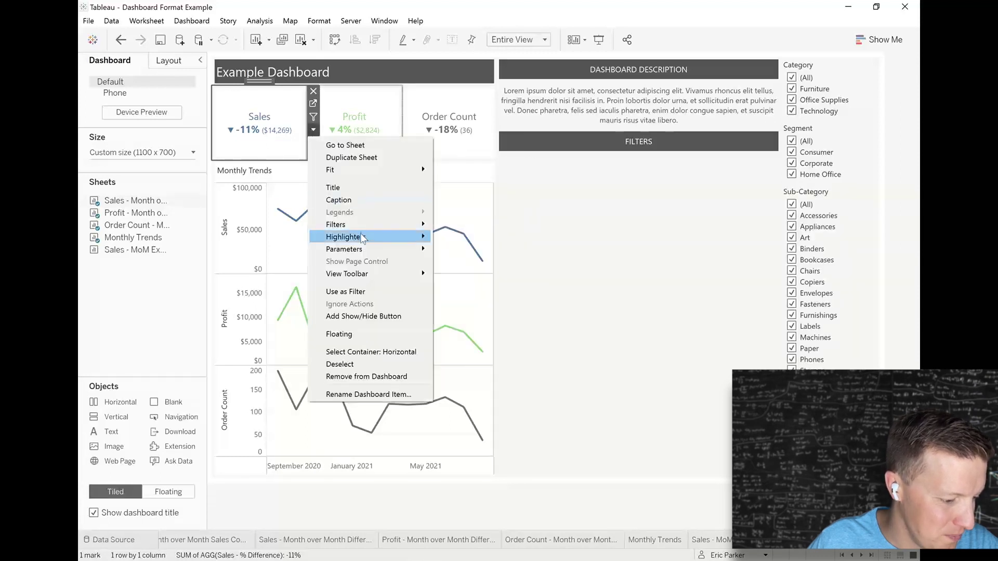
{"action": "mouse_move", "coordinate": [366, 222]}
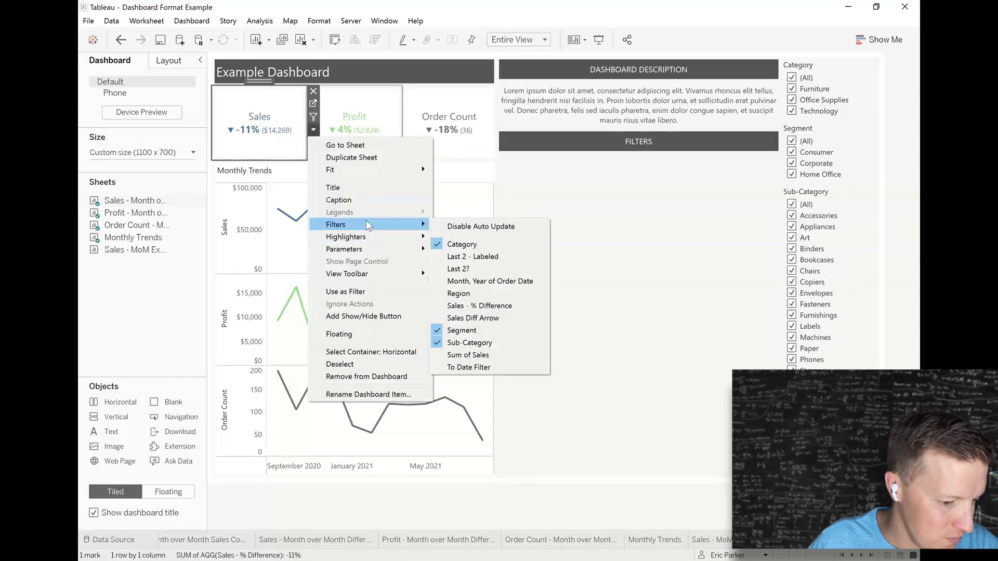
{"action": "left_click", "coordinate": [488, 281]}
{"action": "left_click", "coordinate": [835, 73]}
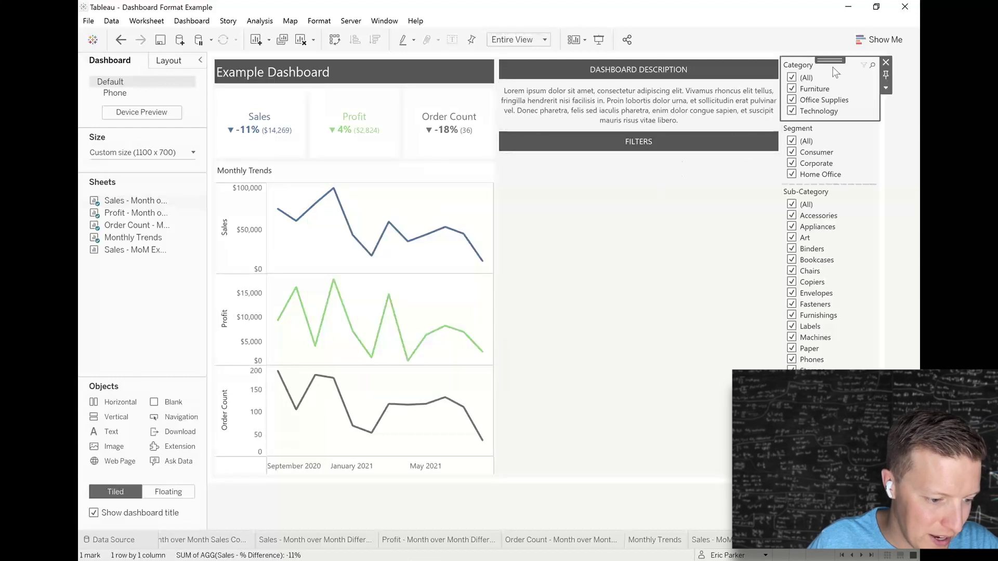
Step: Switch the Category, Segment, Sub-Category and Region filters to Multiple Values (dropdown)
{"action": "left_click", "coordinate": [886, 88]}
{"action": "left_click", "coordinate": [865, 240]}
{"action": "left_click", "coordinate": [876, 130]}
{"action": "left_click", "coordinate": [886, 122]}
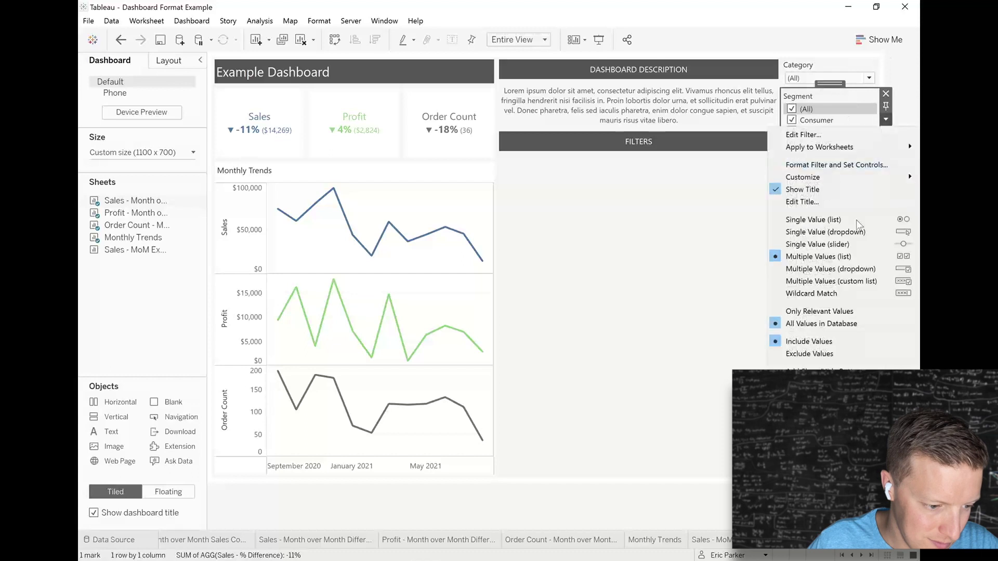
{"action": "left_click", "coordinate": [853, 260]}
{"action": "left_click", "coordinate": [853, 144]}
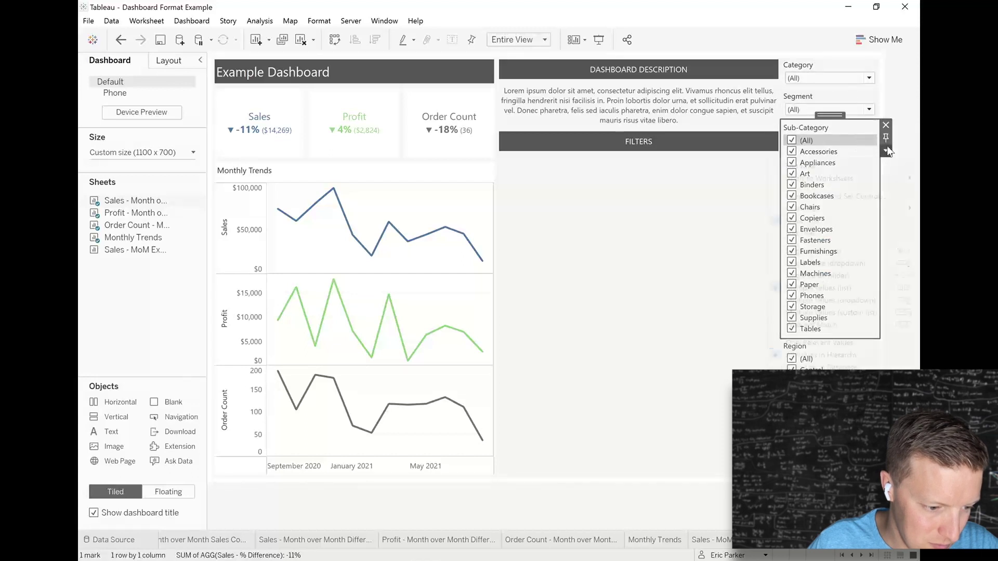
{"action": "left_click", "coordinate": [886, 150]}
{"action": "left_click", "coordinate": [853, 300]}
{"action": "left_click", "coordinate": [857, 171]}
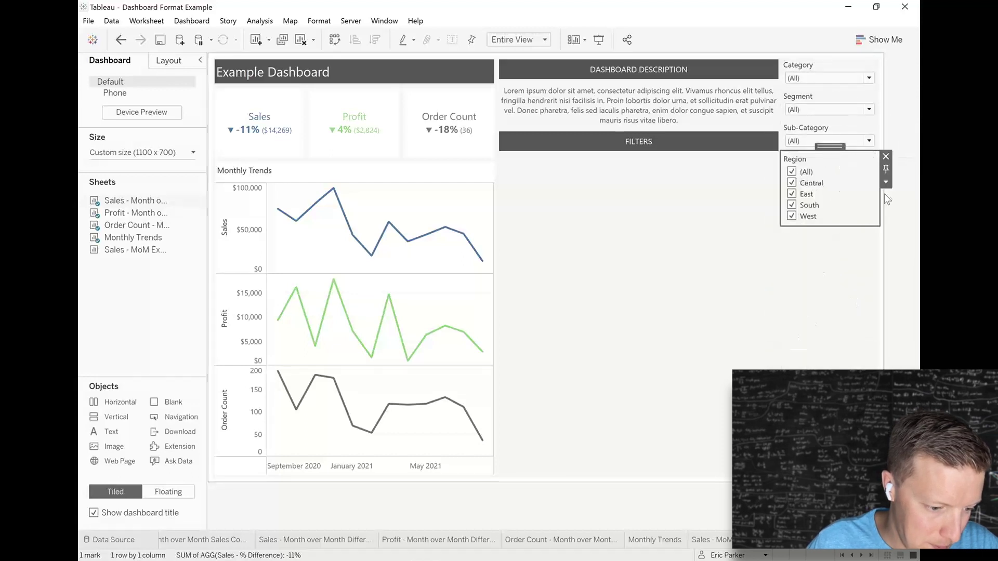
{"action": "left_click", "coordinate": [886, 182]}
{"action": "left_click", "coordinate": [853, 332]}
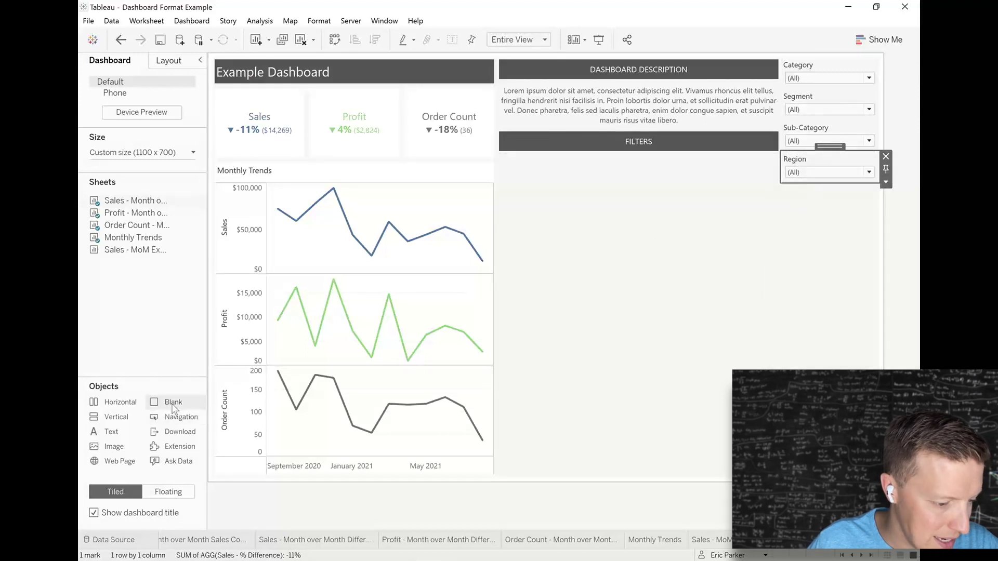
Step: Add a blank spacer under FILTERS and stack Region, Segment, Category, Sub-Category beneath it
{"action": "mouse_move", "coordinate": [169, 401]}
{"action": "left_mouse_down"}
{"action": "mouse_move", "coordinate": [579, 341]}
{"action": "mouse_move", "coordinate": [667, 342]}
{"action": "left_mouse_up"}
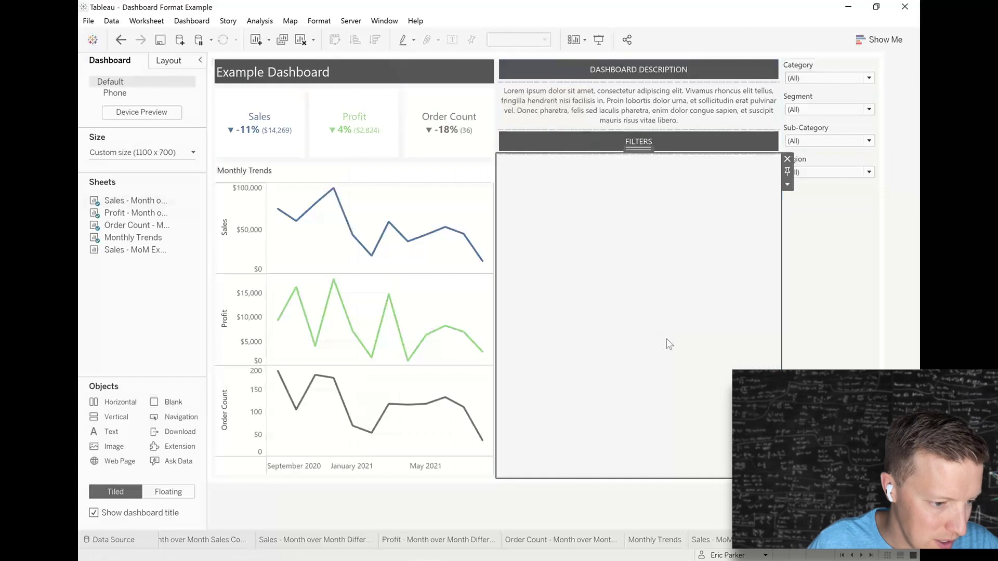
{"action": "left_click", "coordinate": [812, 67]}
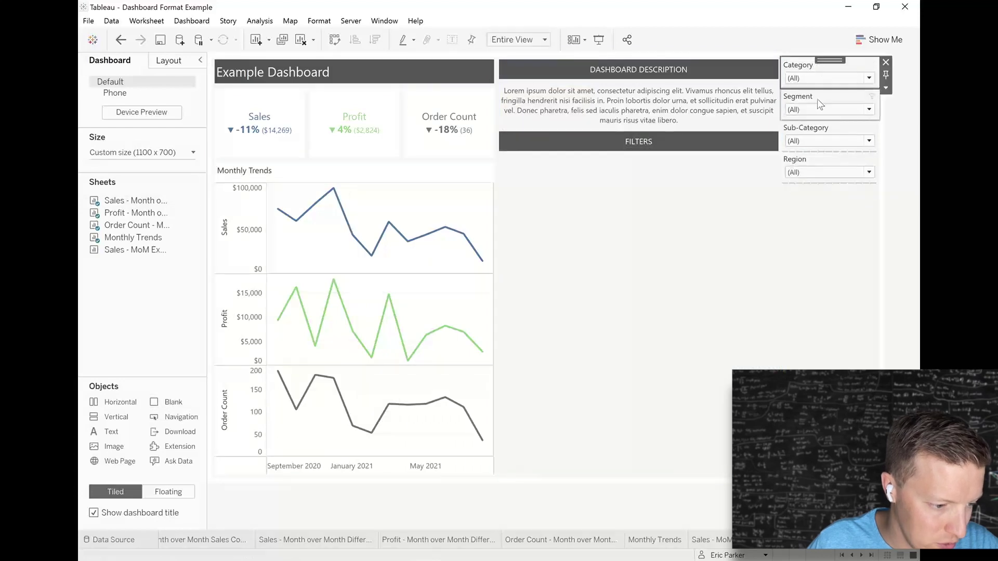
{"action": "left_click", "coordinate": [815, 164]}
{"action": "left_click_drag", "start_coordinate": [825, 152], "coordinate": [720, 164]}
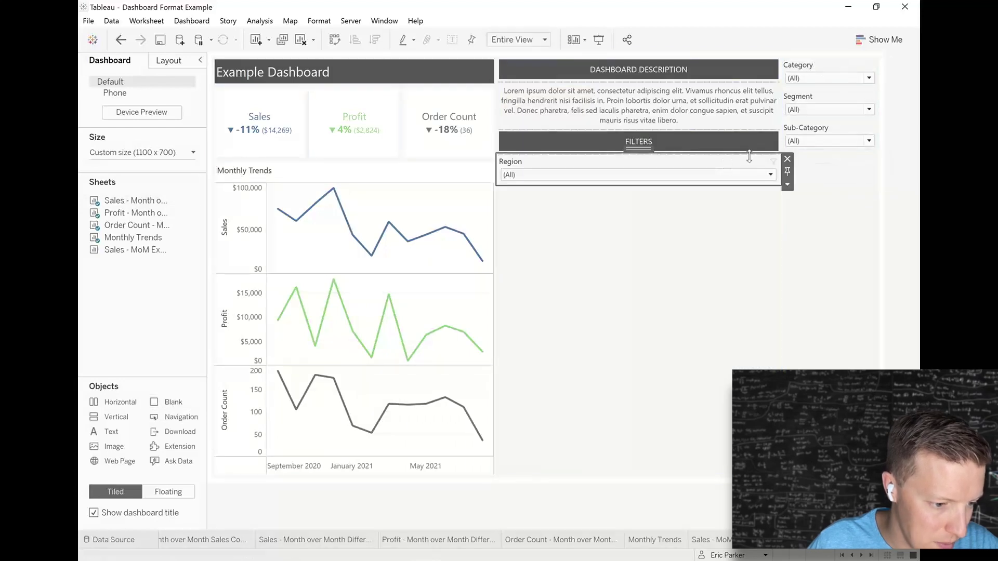
{"action": "left_click", "coordinate": [825, 96]}
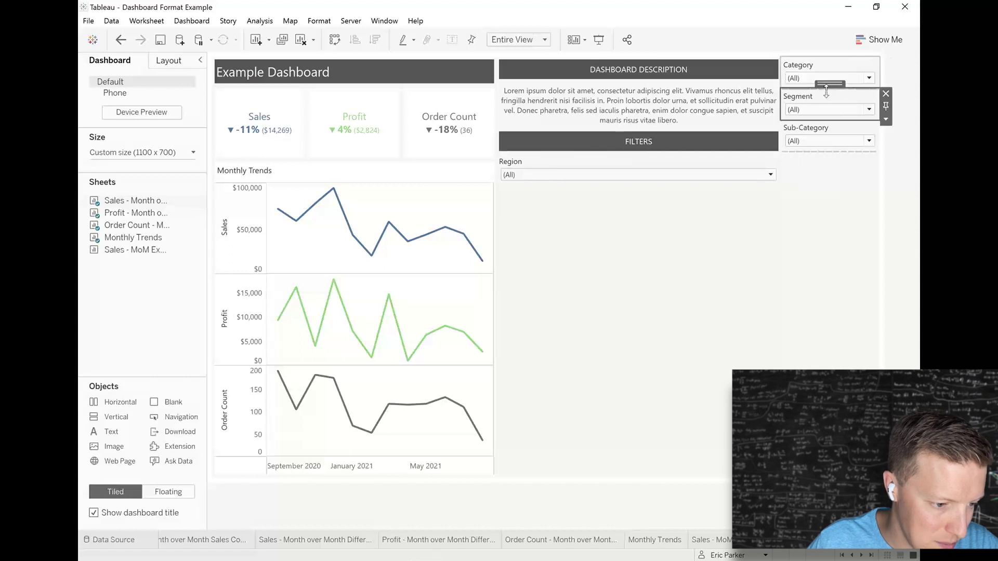
{"action": "left_click_drag", "start_coordinate": [825, 93], "coordinate": [700, 197]}
{"action": "left_click", "coordinate": [810, 66]}
{"action": "left_click_drag", "start_coordinate": [830, 58], "coordinate": [738, 218]}
{"action": "left_click", "coordinate": [826, 70]}
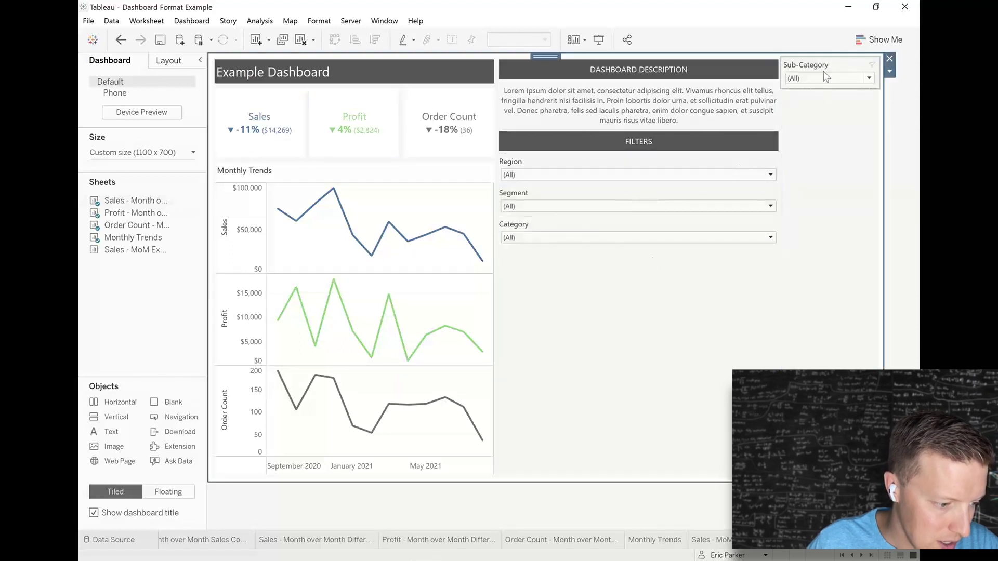
{"action": "left_click_drag", "start_coordinate": [830, 58], "coordinate": [624, 283]}
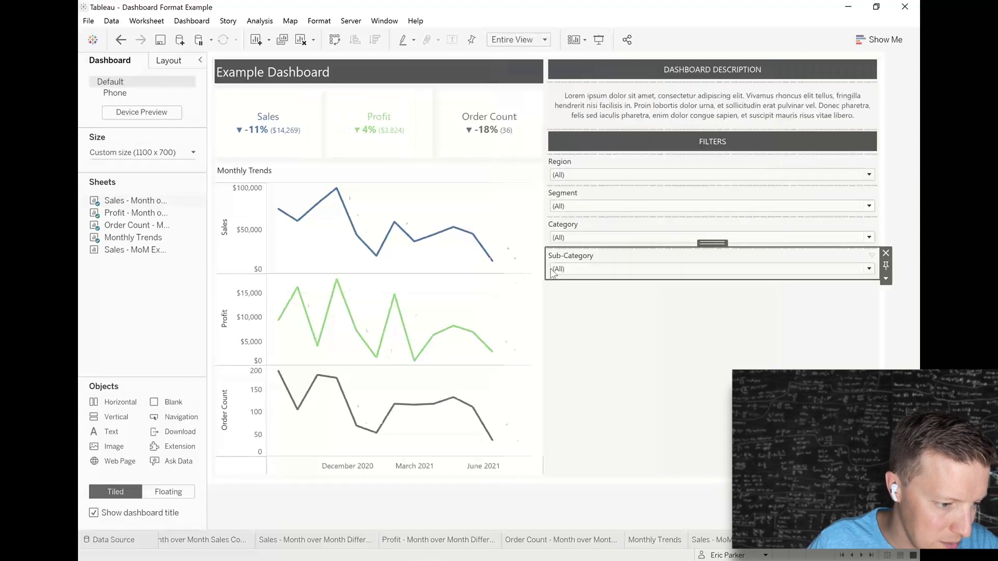
Step: Narrow the right column to widen the charts, undoing the Region filter resize
{"action": "left_click_drag", "start_coordinate": [544, 277], "coordinate": [795, 310]}
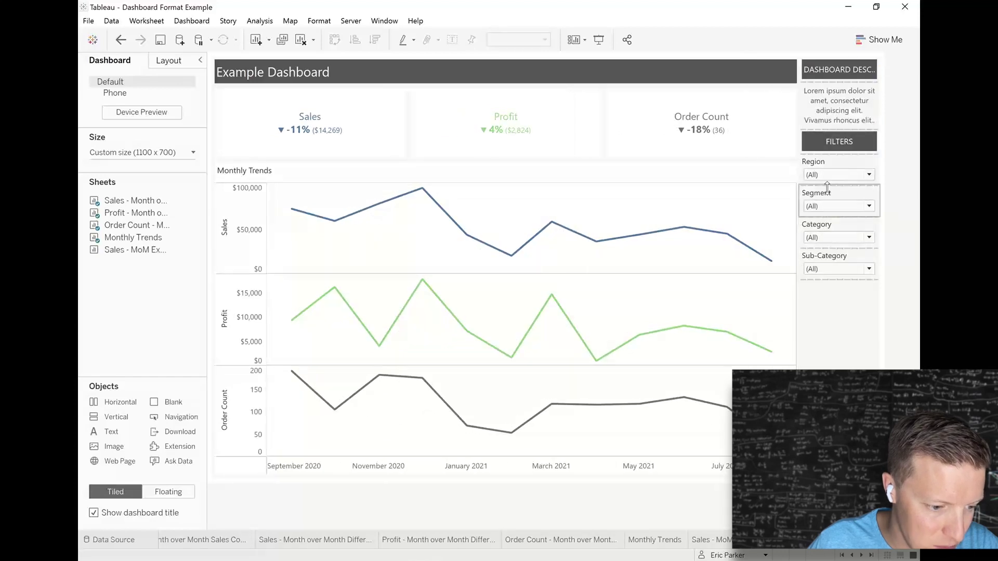
{"action": "left_click_drag", "start_coordinate": [827, 187], "coordinate": [826, 170]}
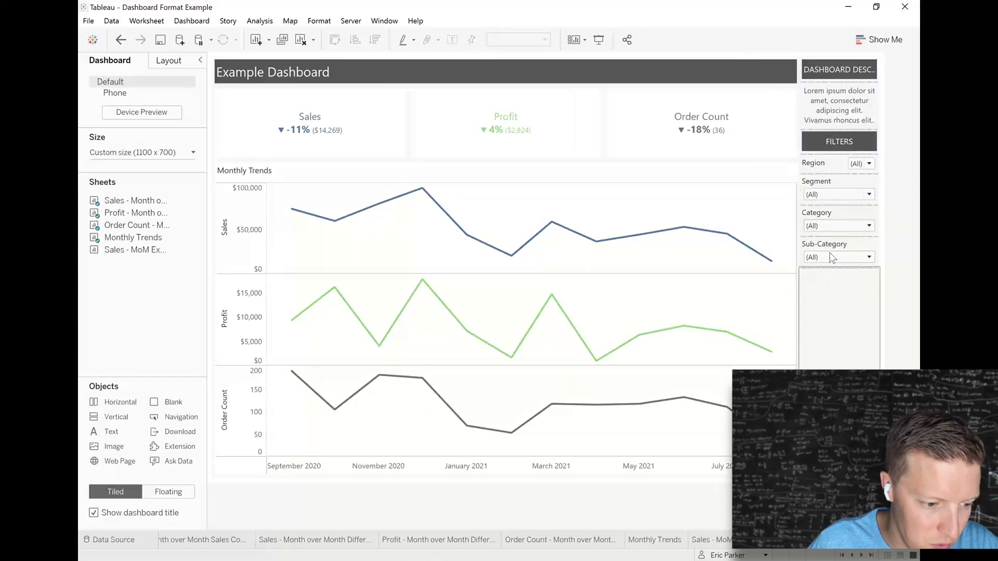
{"action": "left_click", "coordinate": [860, 165]}
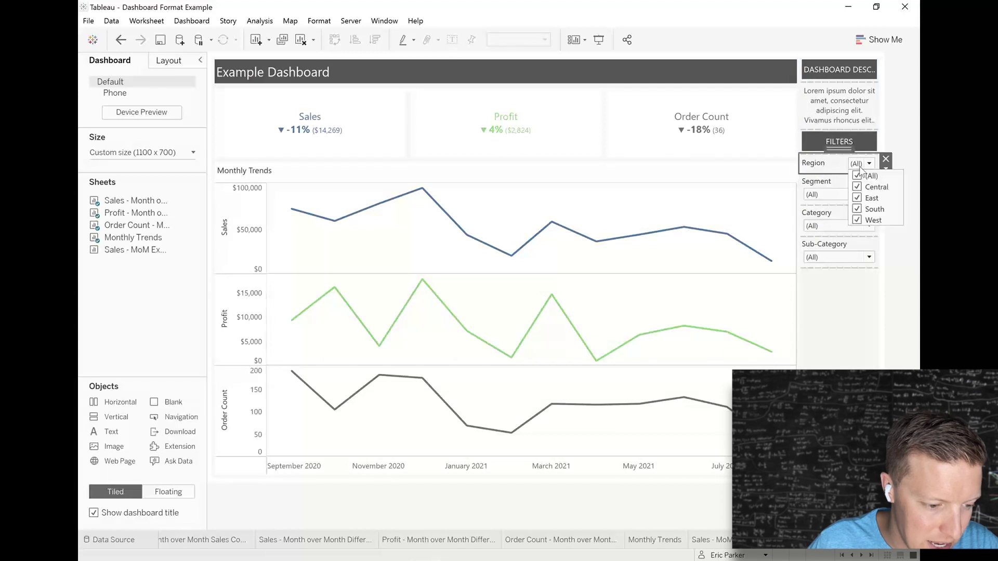
{"action": "left_click", "coordinate": [862, 170]}
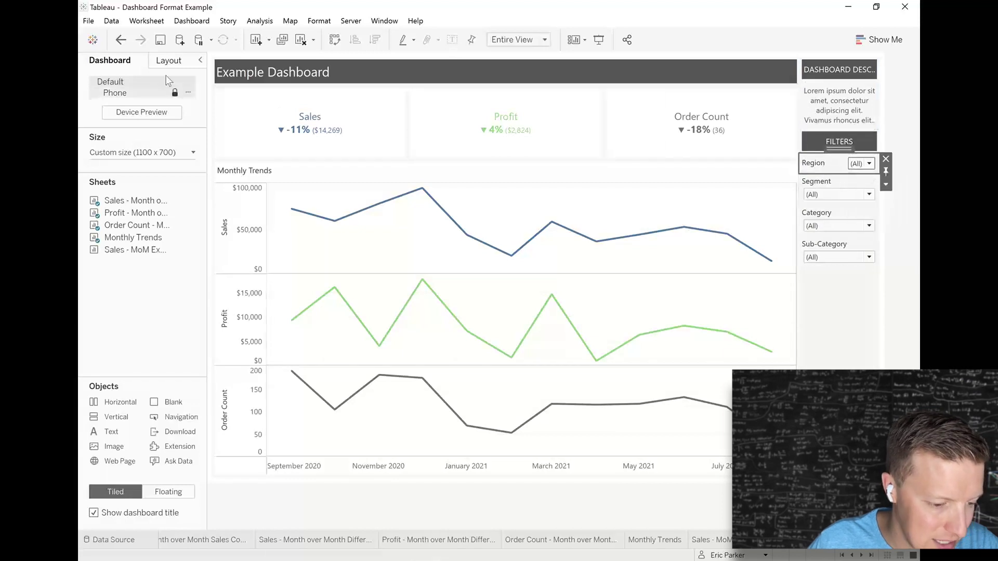
{"action": "left_click", "coordinate": [122, 40]}
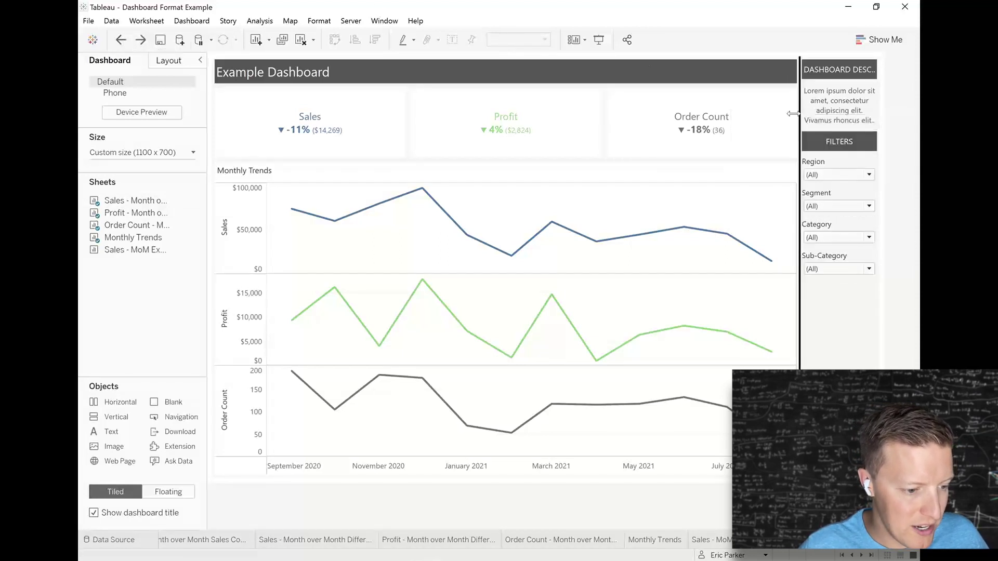
Step: Move the Example Dashboard title across the full top width and shorten the summary tiles row
{"action": "left_click_drag", "start_coordinate": [792, 113], "coordinate": [781, 113]}
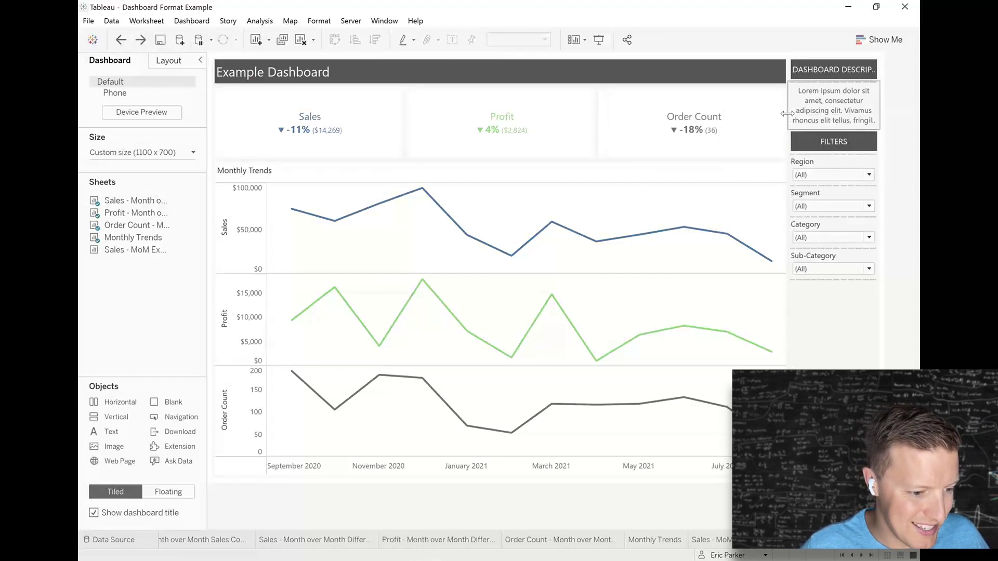
{"action": "left_click", "coordinate": [845, 65]}
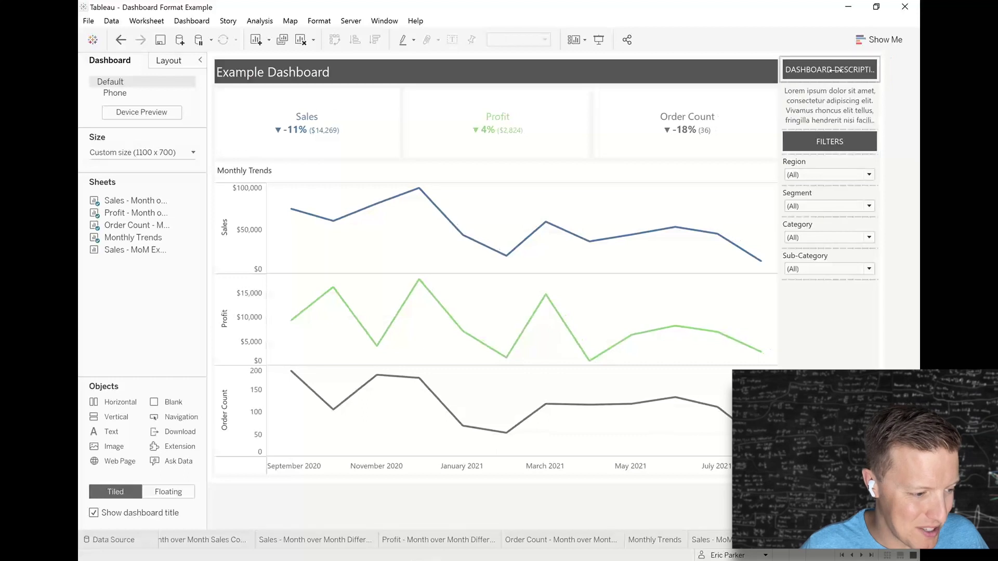
{"action": "left_click", "coordinate": [519, 86]}
{"action": "left_click", "coordinate": [474, 76]}
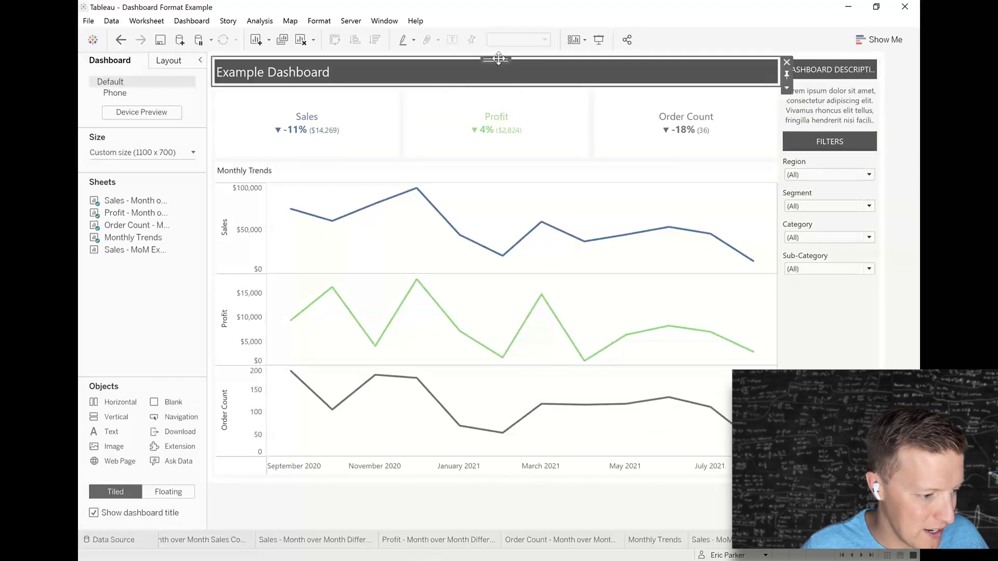
{"action": "left_click_drag", "start_coordinate": [498, 58], "coordinate": [527, 59]}
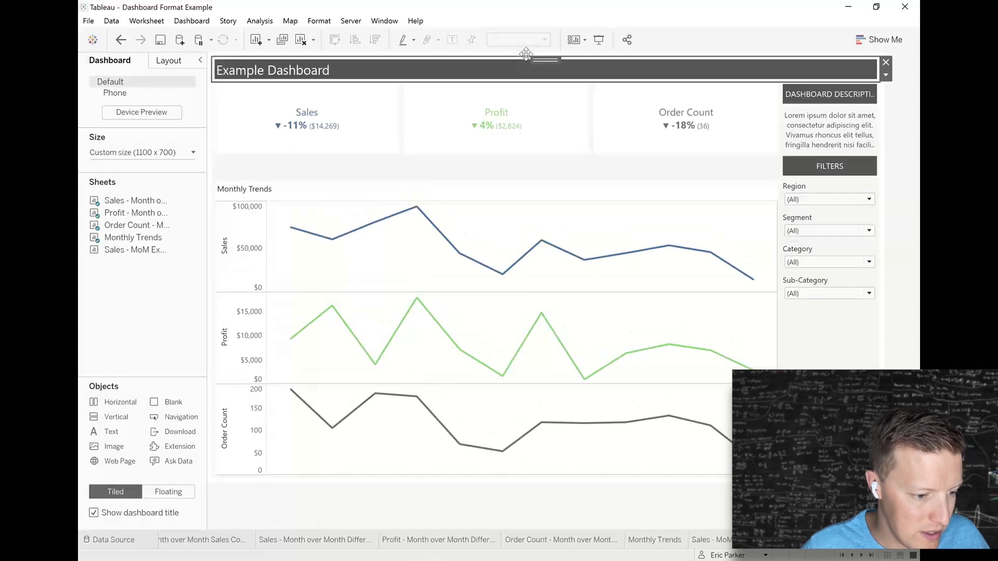
{"action": "left_click_drag", "start_coordinate": [780, 141], "coordinate": [769, 148]}
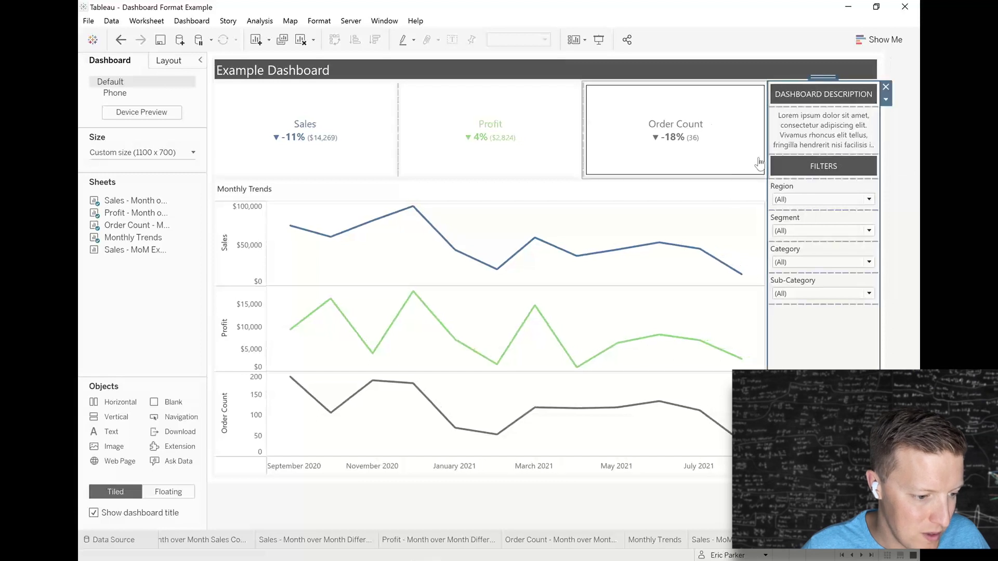
{"action": "left_click_drag", "start_coordinate": [743, 176], "coordinate": [742, 127]}
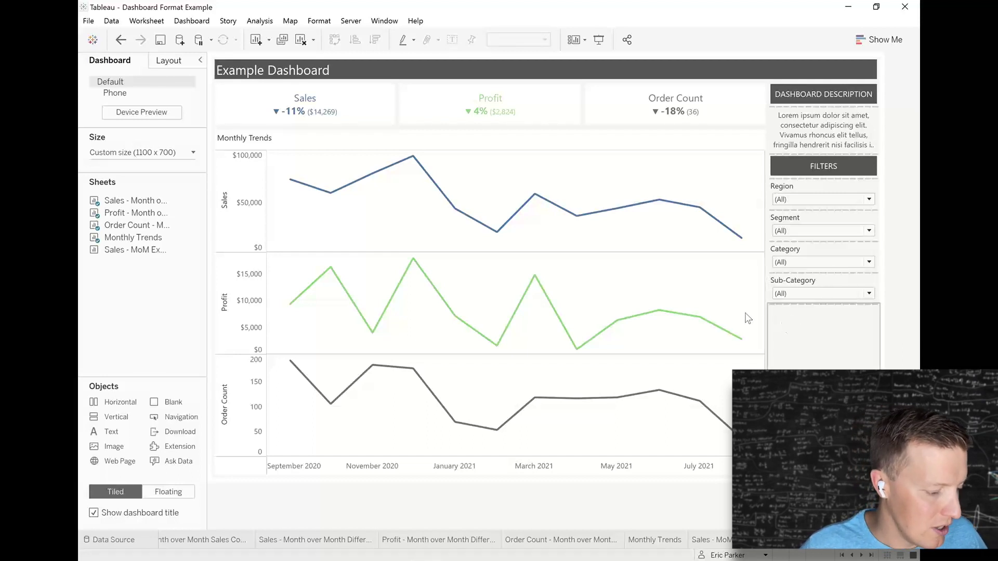
Step: Add a Footnote text box below the filters with centred size-10 text
{"action": "mouse_move", "coordinate": [115, 434]}
{"action": "left_mouse_down"}
{"action": "mouse_move", "coordinate": [364, 467]}
{"action": "mouse_move", "coordinate": [468, 458]}
{"action": "left_mouse_up"}
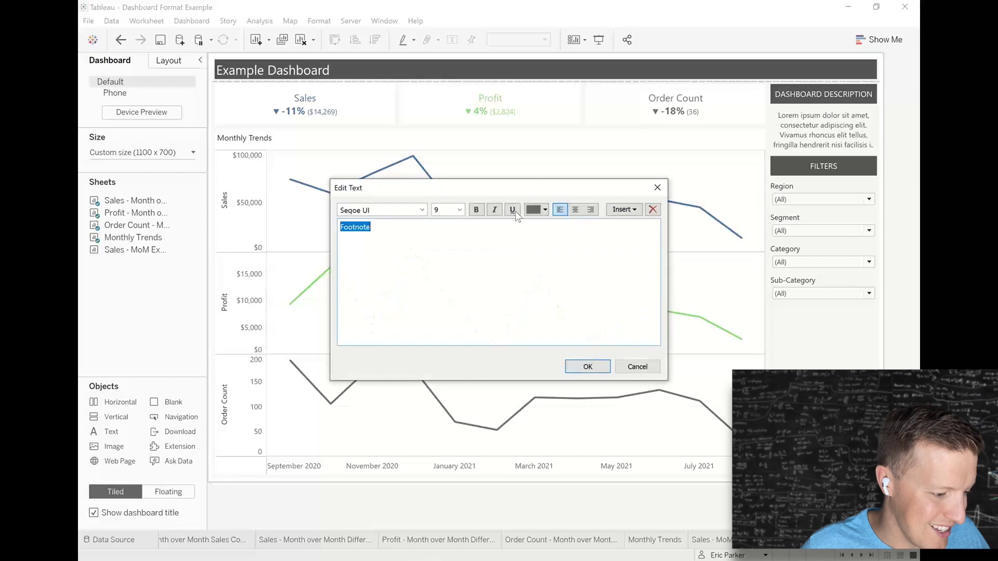
{"action": "left_click", "coordinate": [459, 209]}
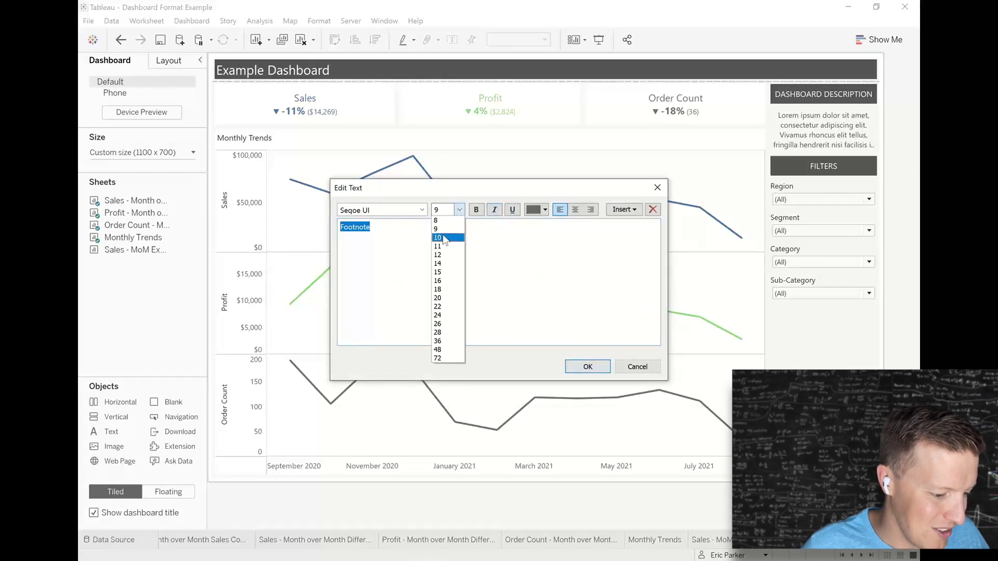
{"action": "left_click", "coordinate": [447, 236]}
{"action": "left_click", "coordinate": [575, 209]}
{"action": "left_click", "coordinate": [588, 367]}
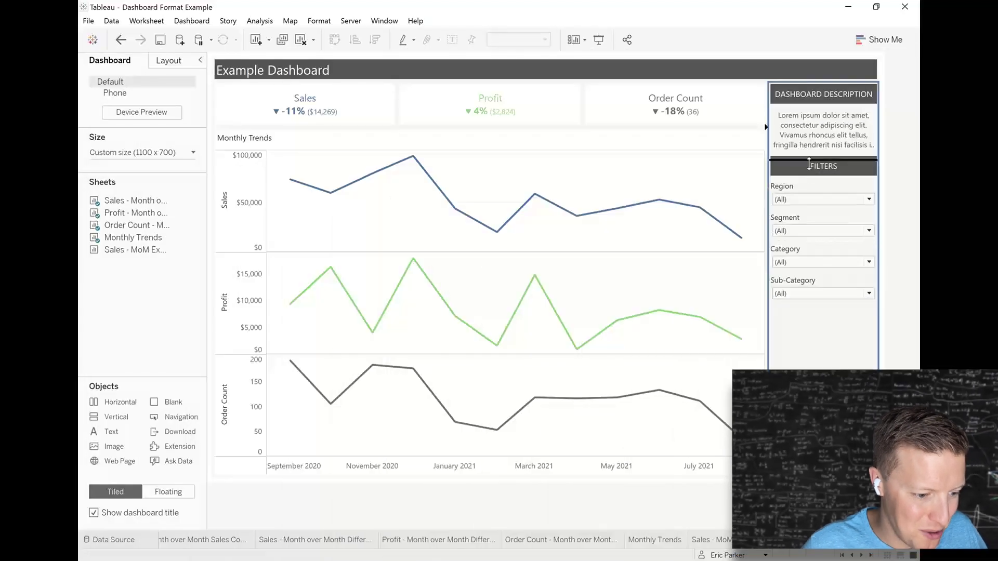
Step: Stretch the description box down to reveal its full paragraph, then resize the title bar to 46 px tall
{"action": "left_click_drag", "start_coordinate": [809, 156], "coordinate": [811, 214]}
{"action": "left_click", "coordinate": [811, 208]}
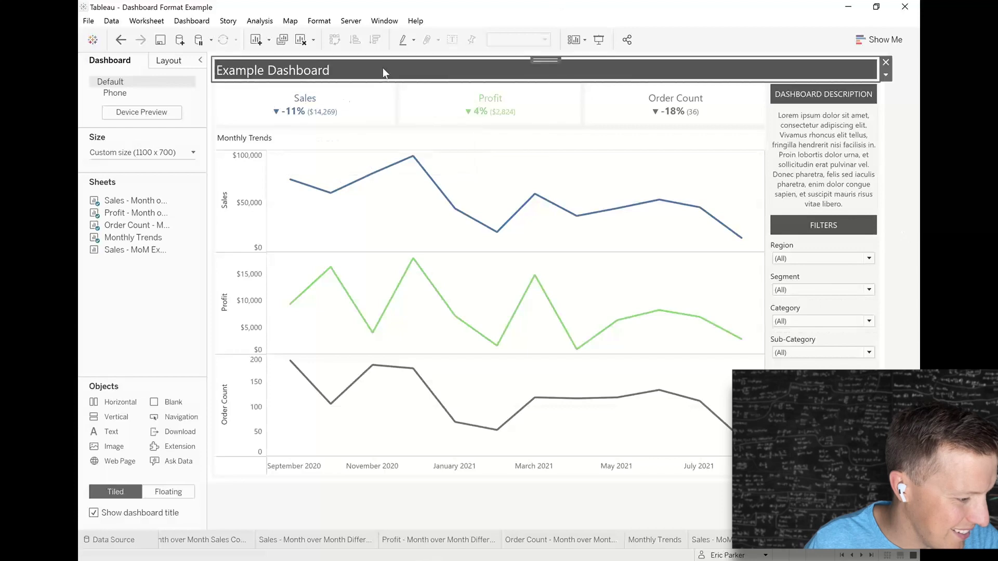
{"action": "left_click", "coordinate": [295, 78]}
{"action": "left_click_drag", "start_coordinate": [348, 80], "coordinate": [350, 82]}
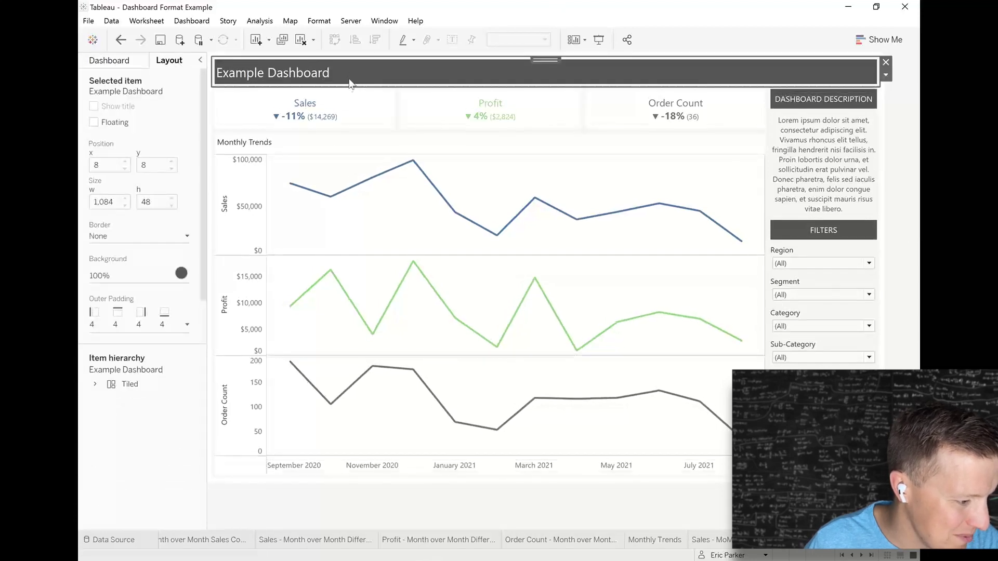
{"action": "left_click", "coordinate": [347, 84]}
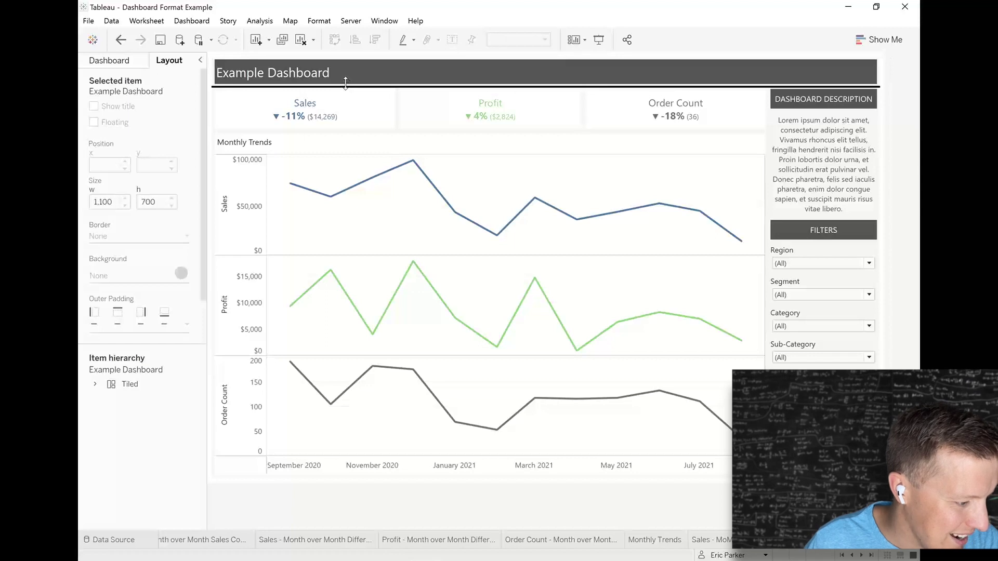
{"action": "left_click_drag", "start_coordinate": [345, 85], "coordinate": [346, 83]}
{"action": "left_click_drag", "start_coordinate": [350, 80], "coordinate": [351, 87]}
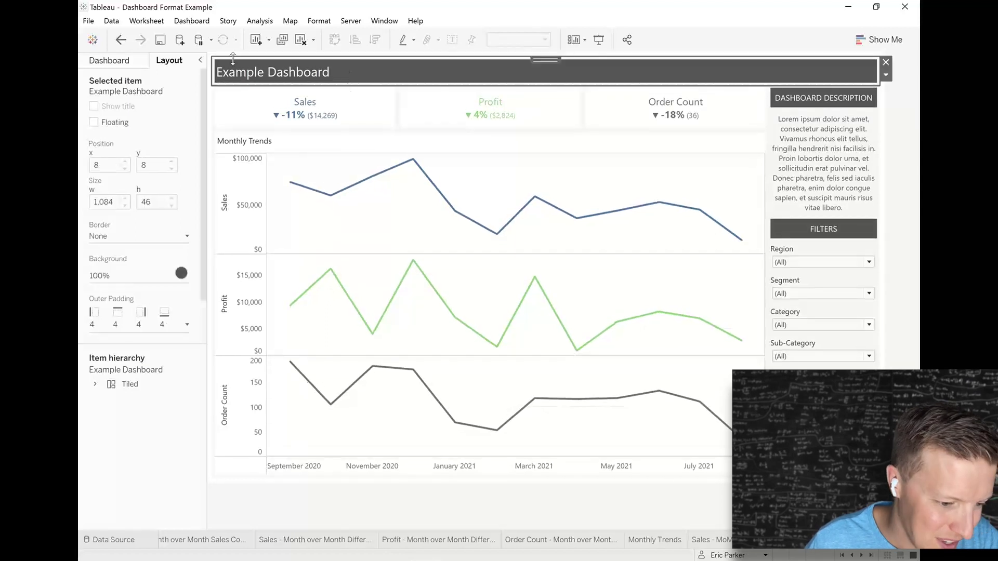